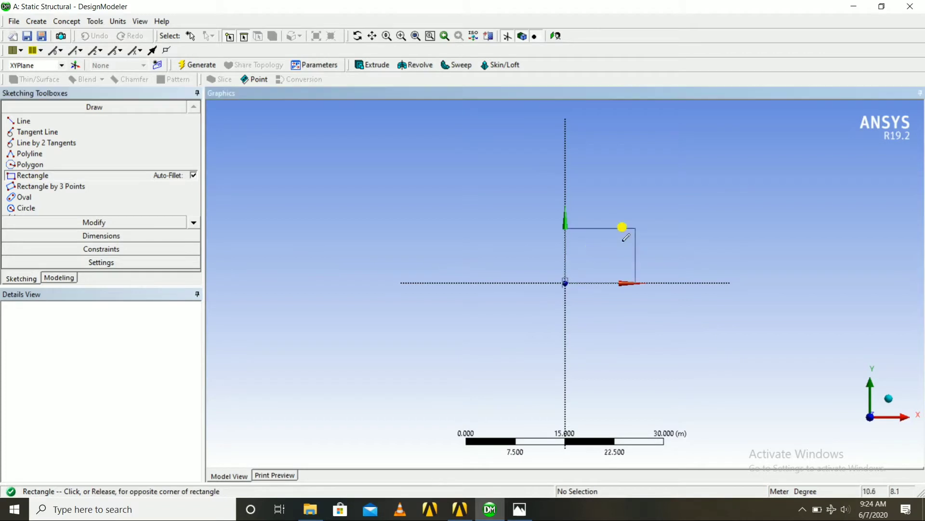
Finish a rectangle from the origin, about 31.5 m wide and 16.4 m high, with Auto-Fillet turned off for square corners.
left_click(774, 173)
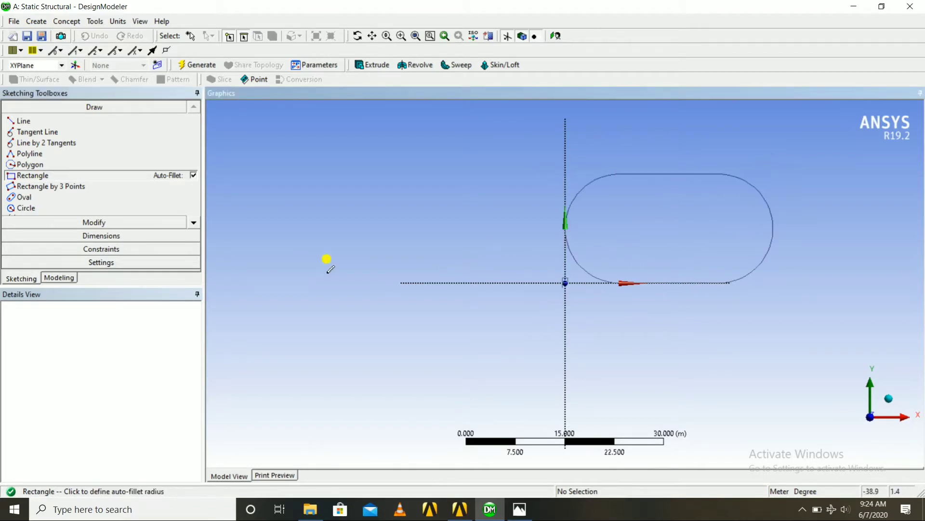
left_click(195, 175)
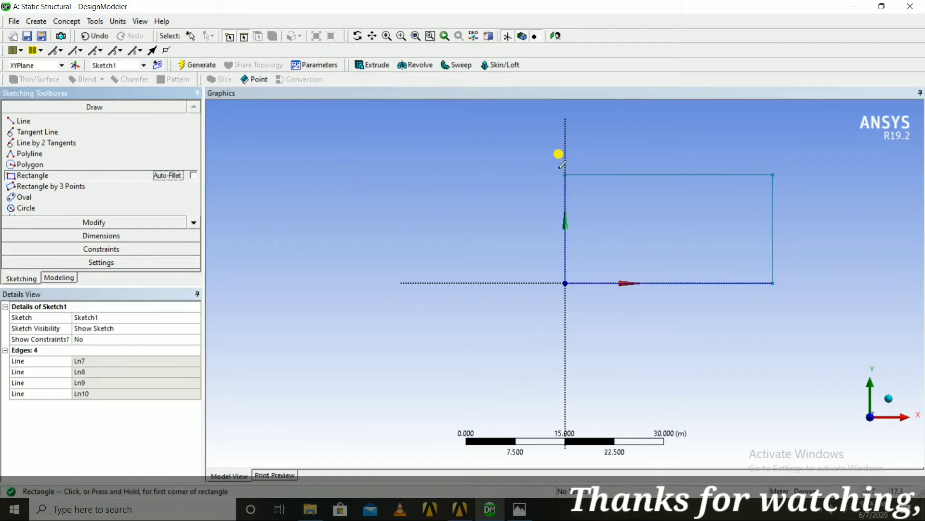
left_click(590, 161)
right_click(432, 246)
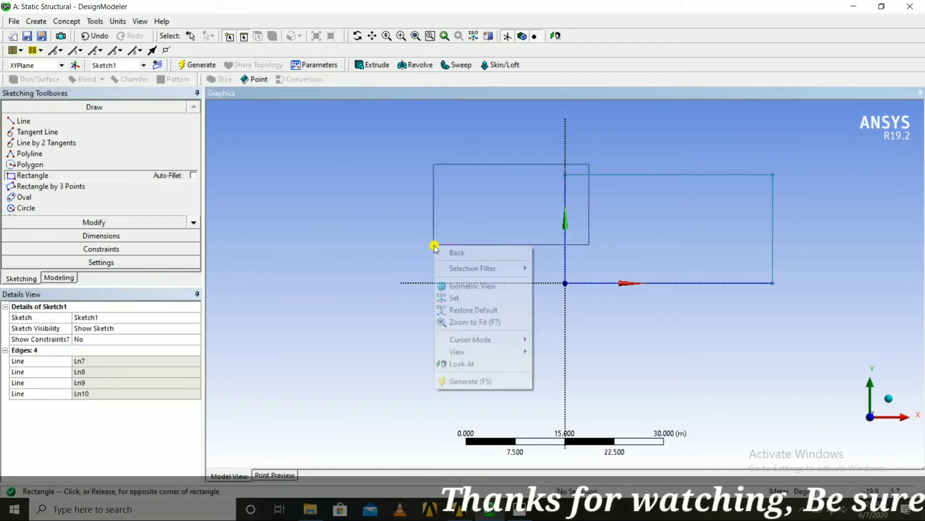
left_click(470, 251)
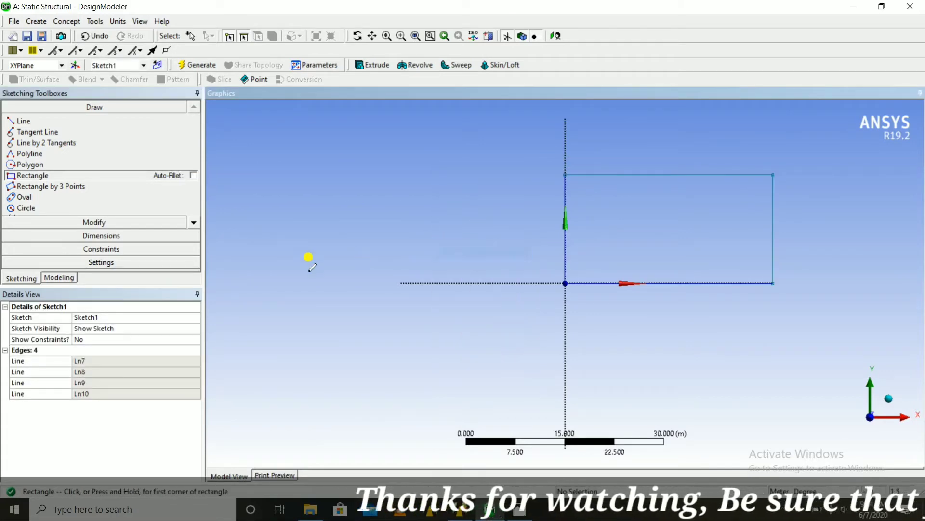
Dimension the rectangle's width above its upper edge and its height beside its left edge.
left_click(85, 235)
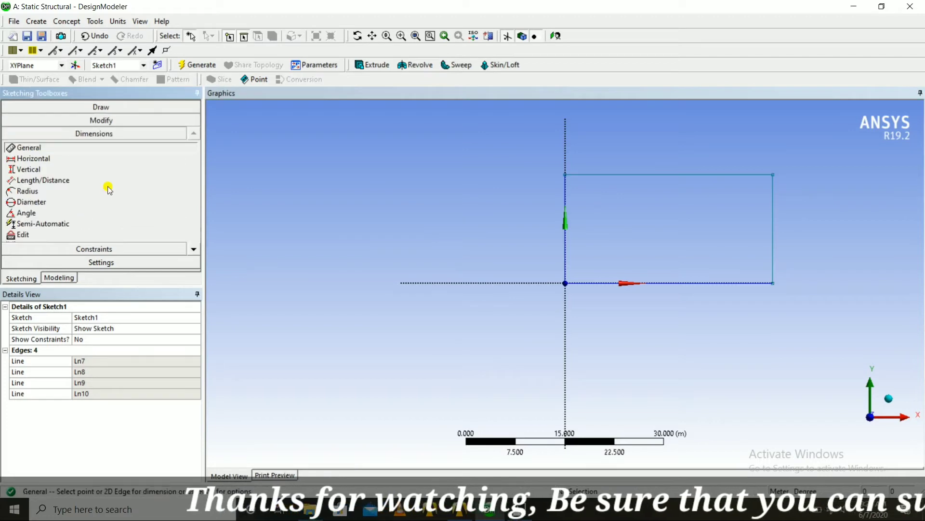
left_click(662, 175)
left_click(660, 102)
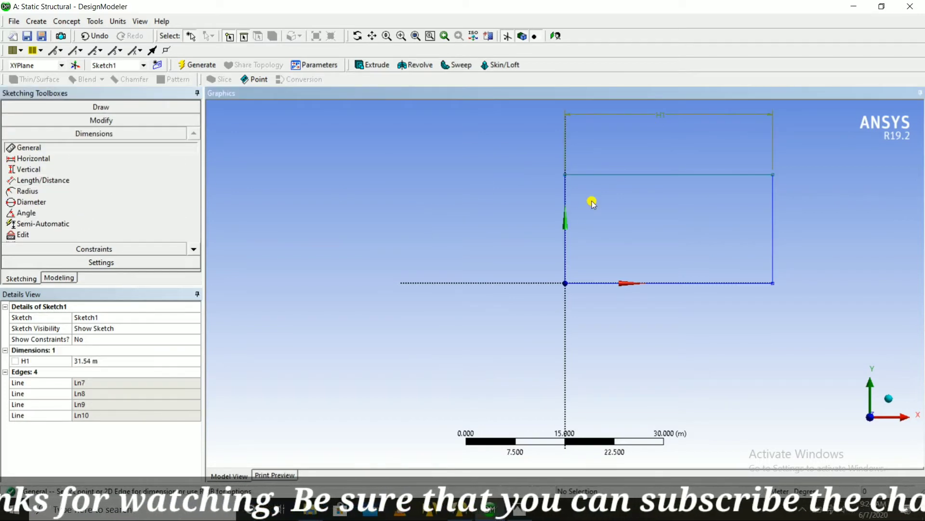
left_click(565, 237)
left_click(443, 217)
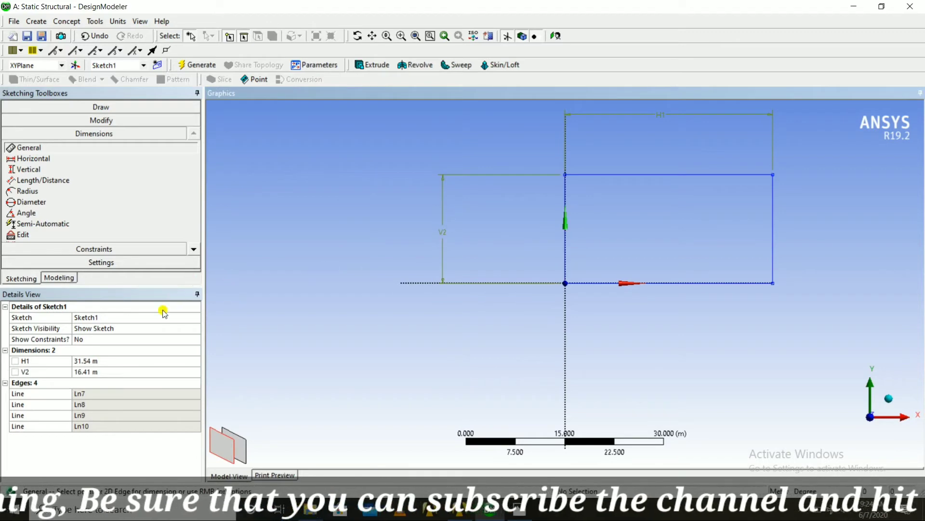
Set the rectangle's horizontal dimension to 80 m and its vertical dimension to 40 m.
left_click(96, 361)
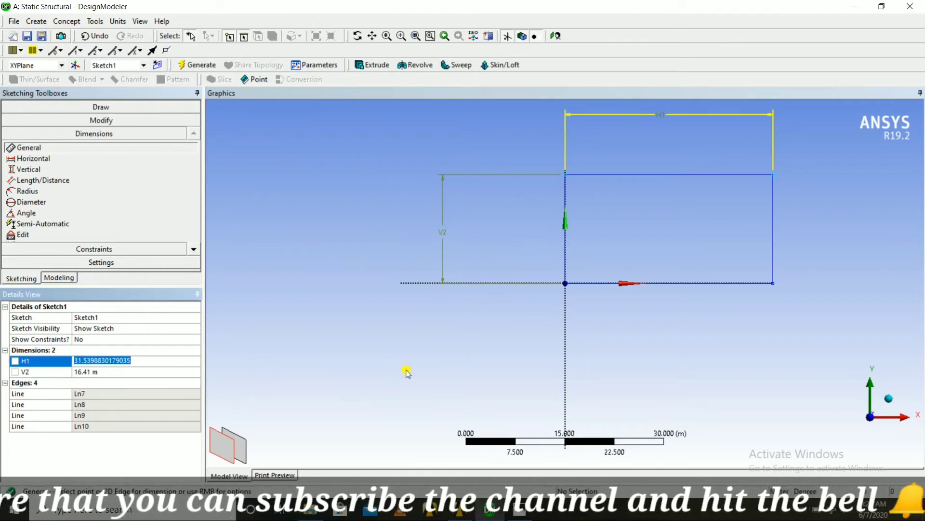
type("80")
key("Return")
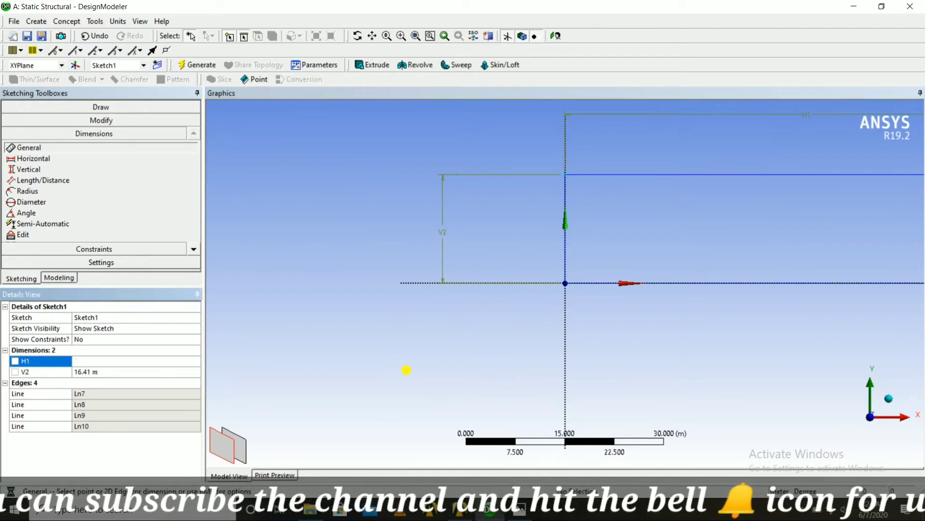
left_click(95, 372)
type("4")
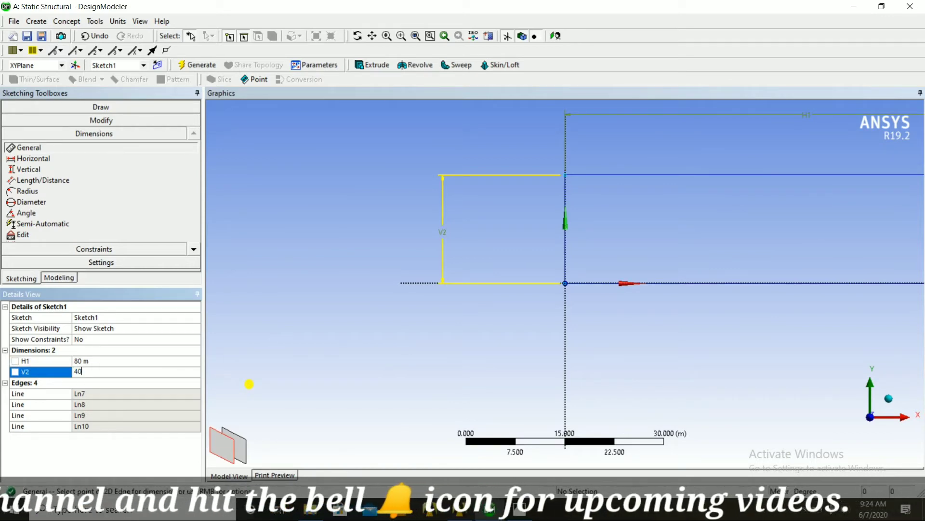
type("0")
key("Return")
Fillet the rectangle's upper-left and lower-left corners with a 10 m radius.
left_click(555, 36)
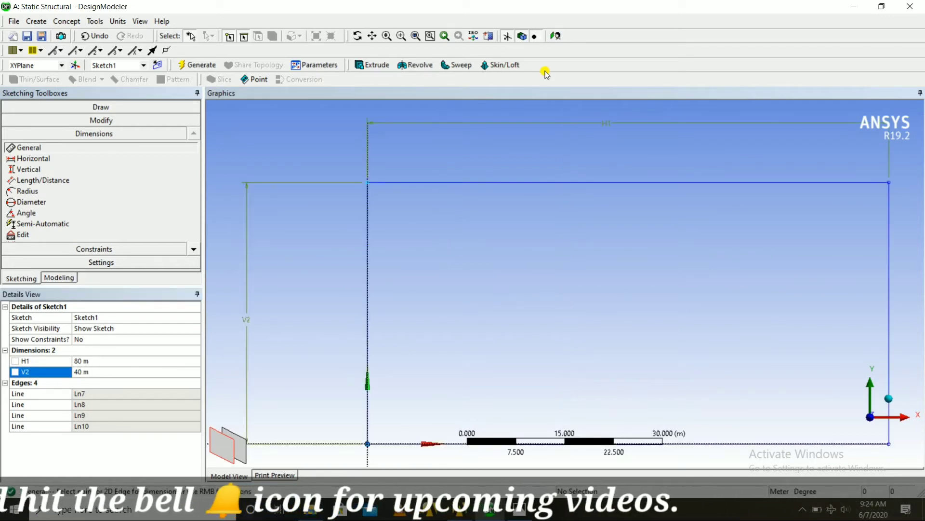
scroll(530, 177, "down", 2)
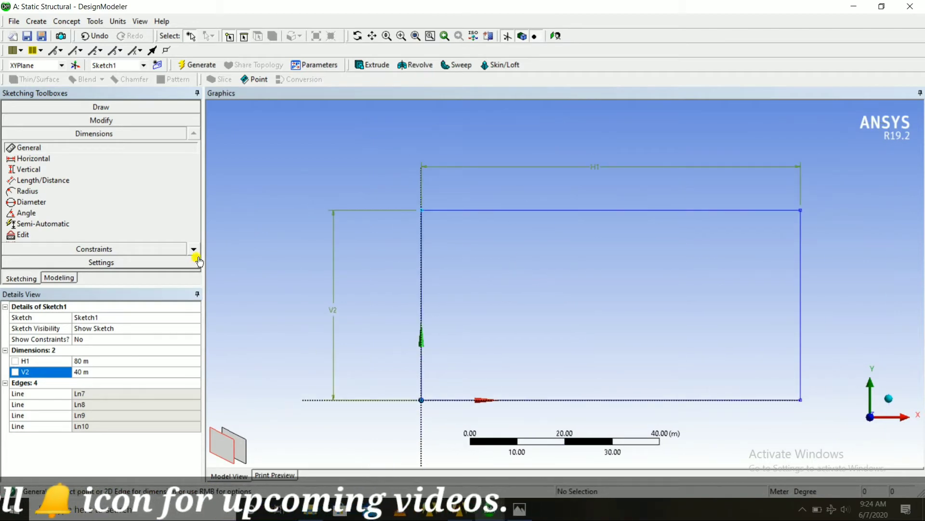
left_click(85, 123)
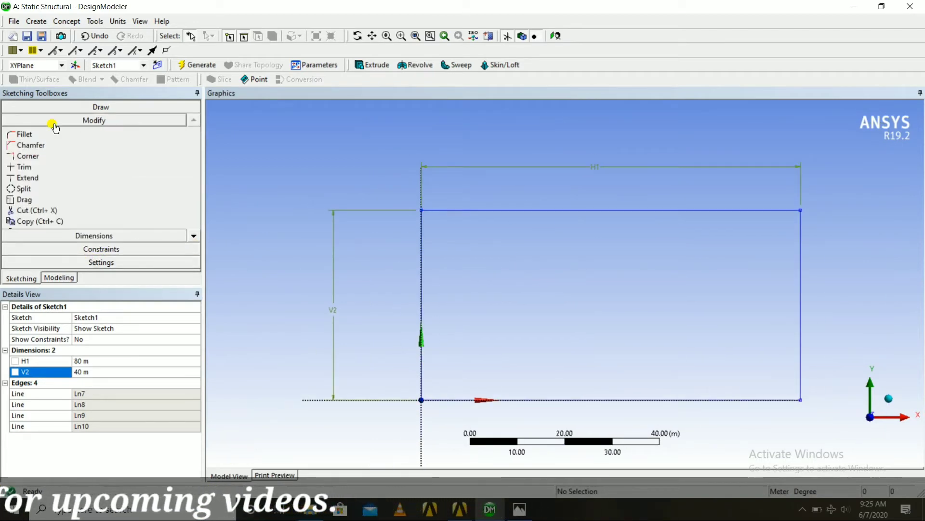
left_click(26, 134)
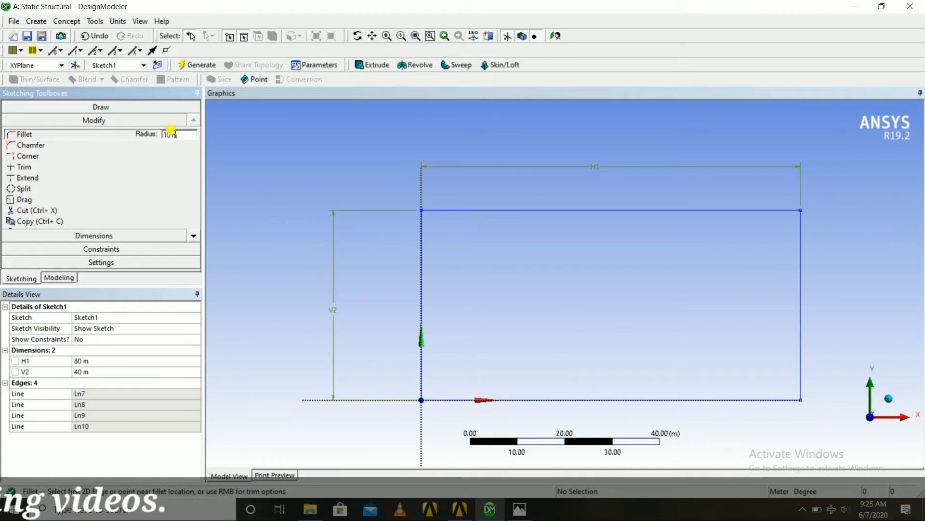
type("1")
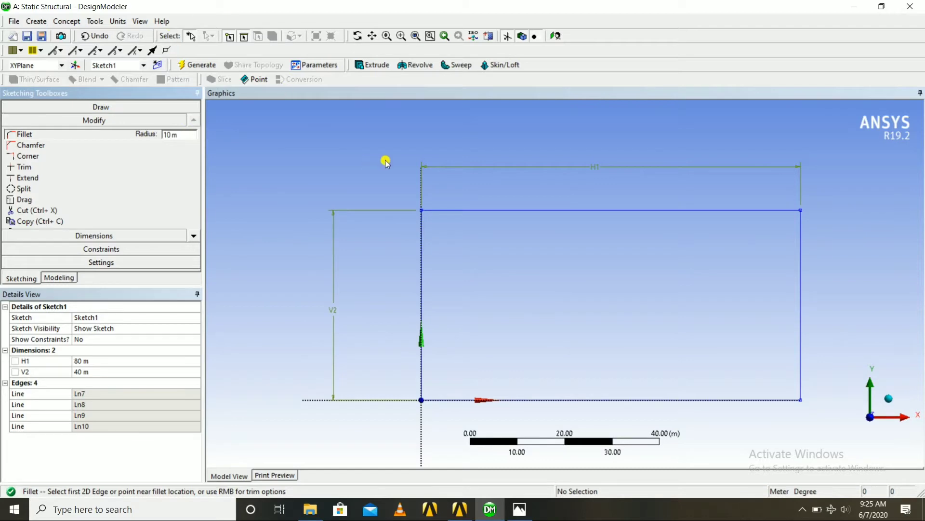
left_click(440, 211)
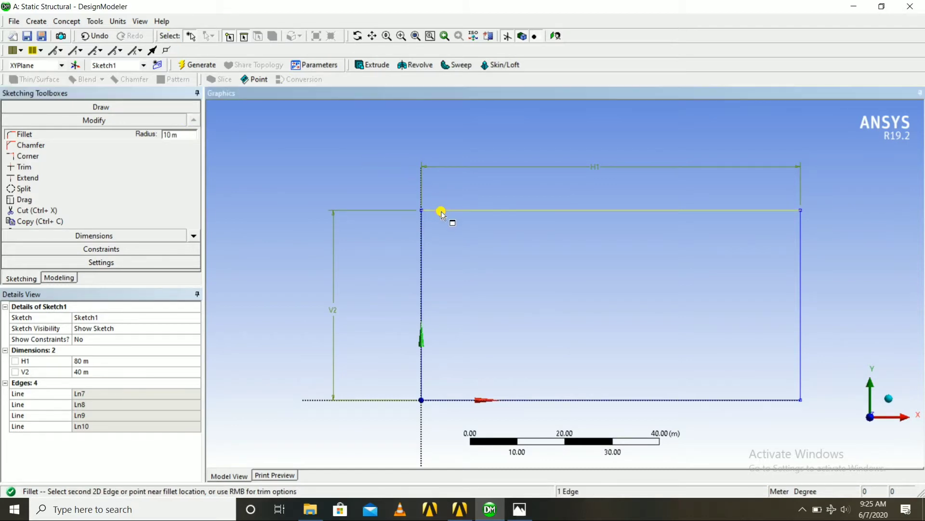
left_click(420, 229)
left_click(420, 379)
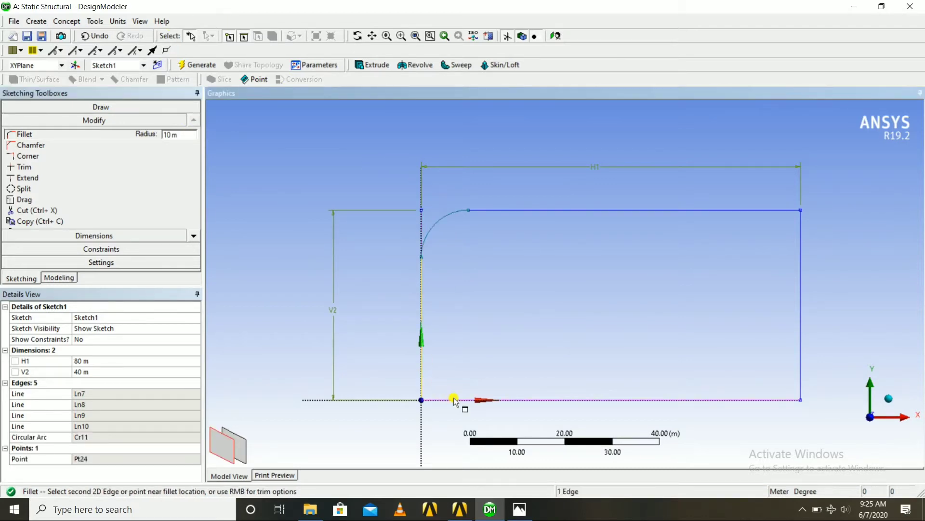
left_click(515, 400)
Fillet the rectangle's upper-right and lower-right corners with the same 10 m radius.
left_click(742, 210)
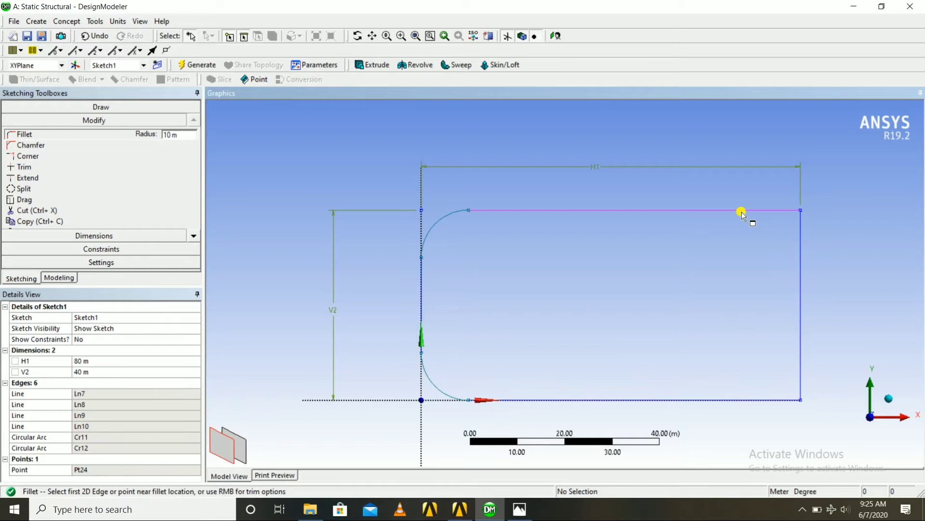
left_click(800, 227)
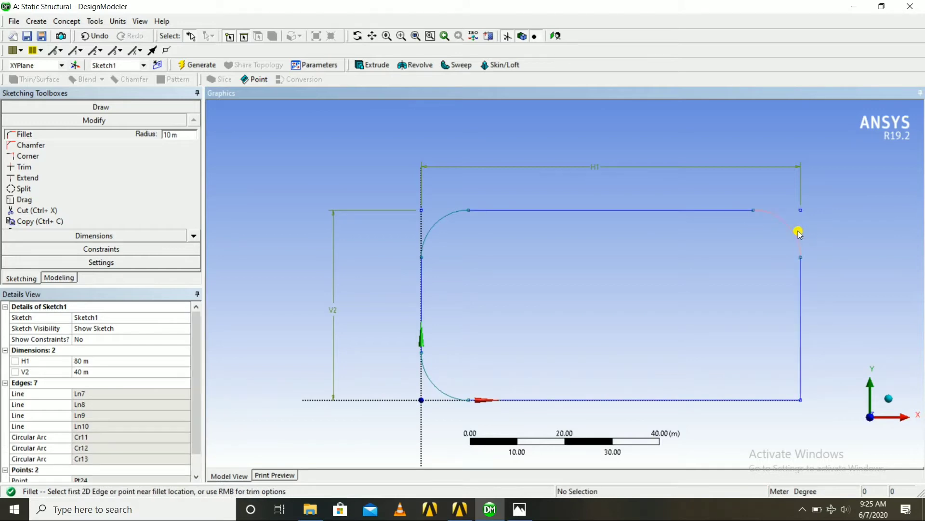
left_click(798, 376)
left_click(777, 401)
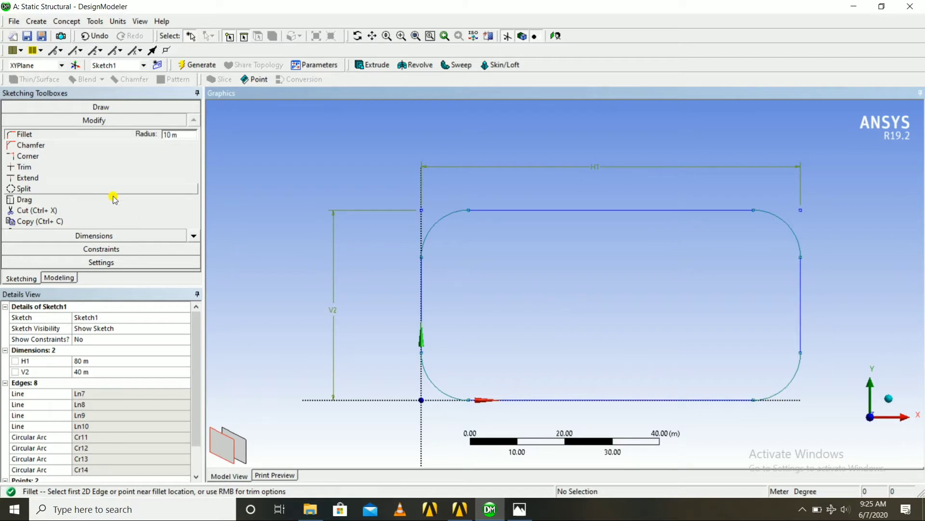
Sketch two circles inside the rectangle, about 6.9 m in diameter near the left end and about 10.2 m near the right end.
left_click(100, 106)
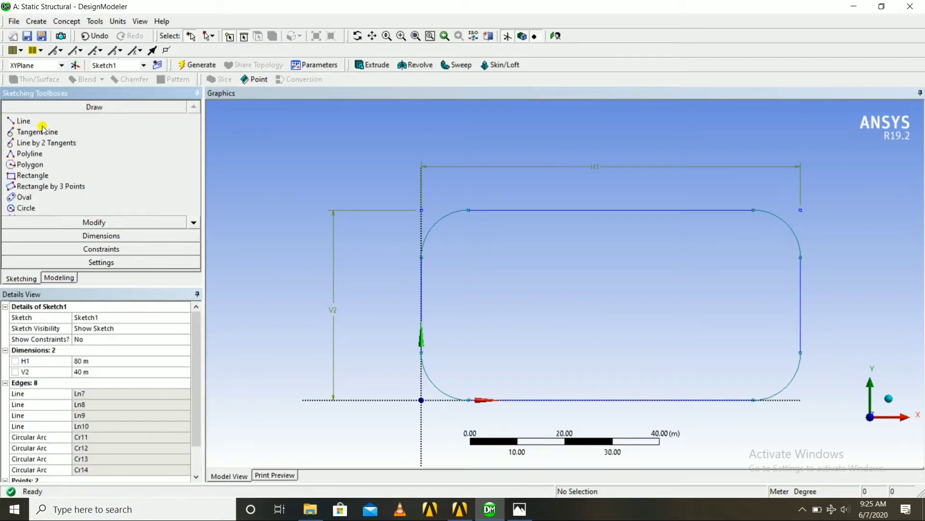
left_click(26, 208)
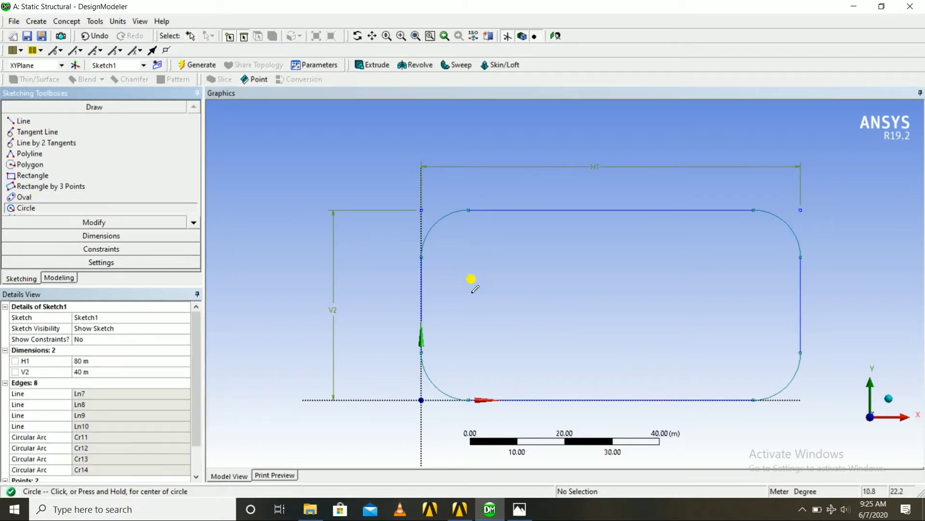
left_click(489, 300)
left_click(500, 309)
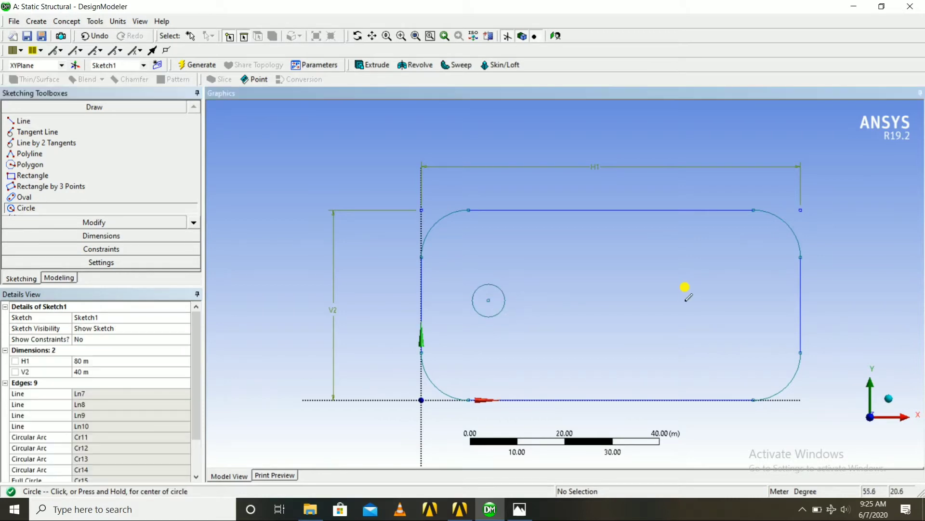
left_click(721, 302)
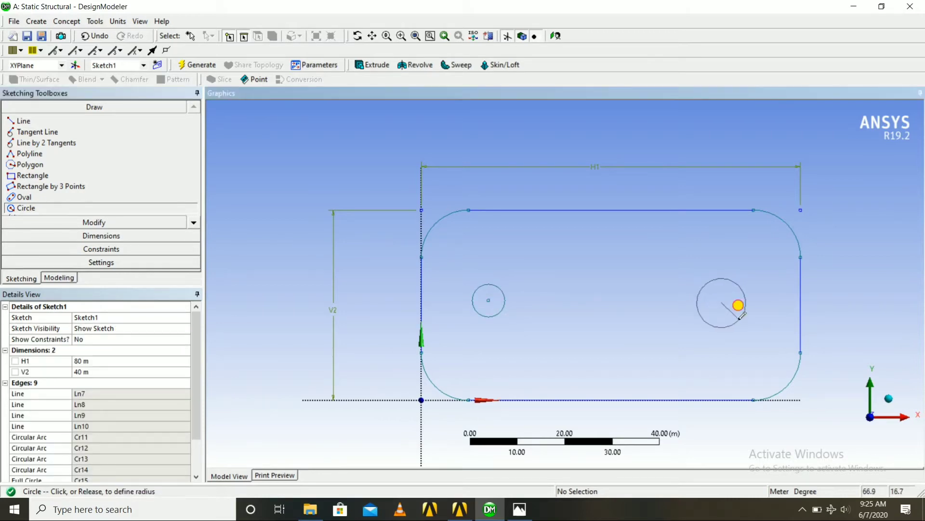
left_click(745, 309)
Dimension the diameters of the left and right circles, placing both labels outside the rounded rectangle.
left_click(102, 236)
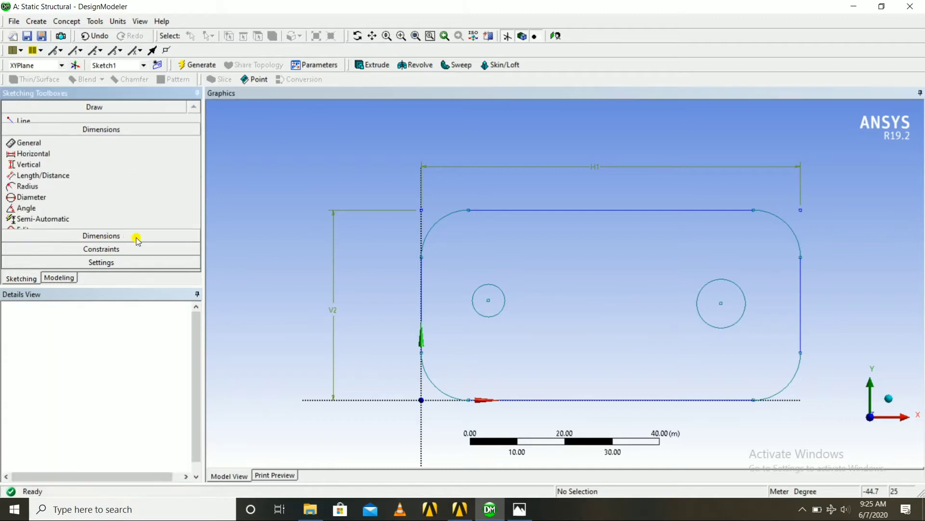
left_click(481, 285)
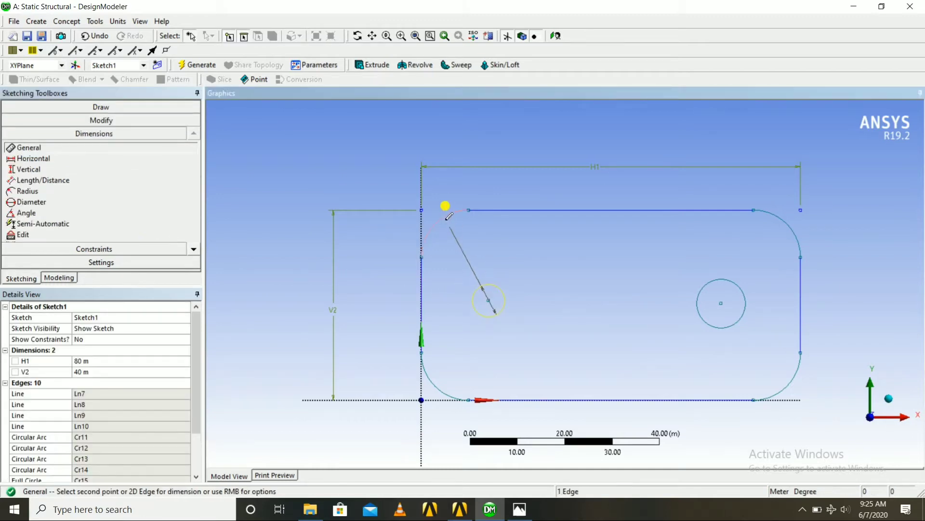
left_click(388, 181)
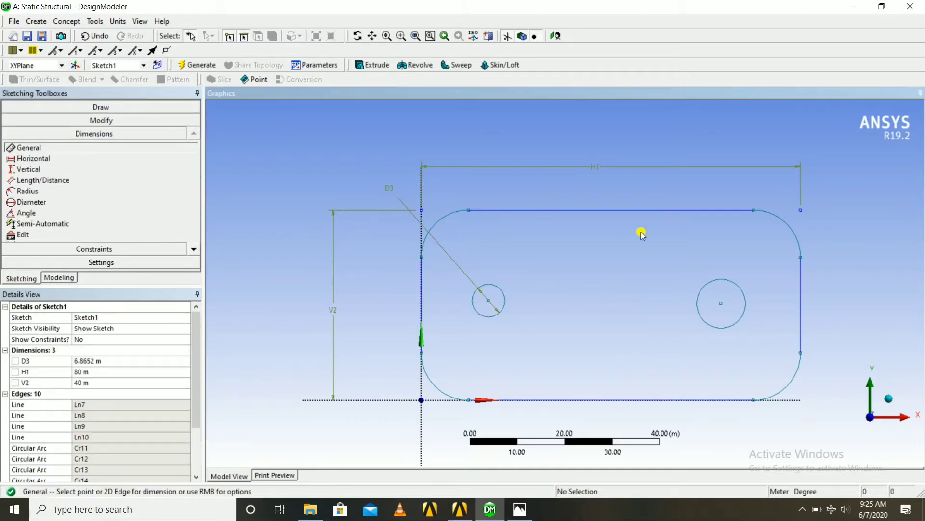
left_click(745, 294)
left_click(826, 260)
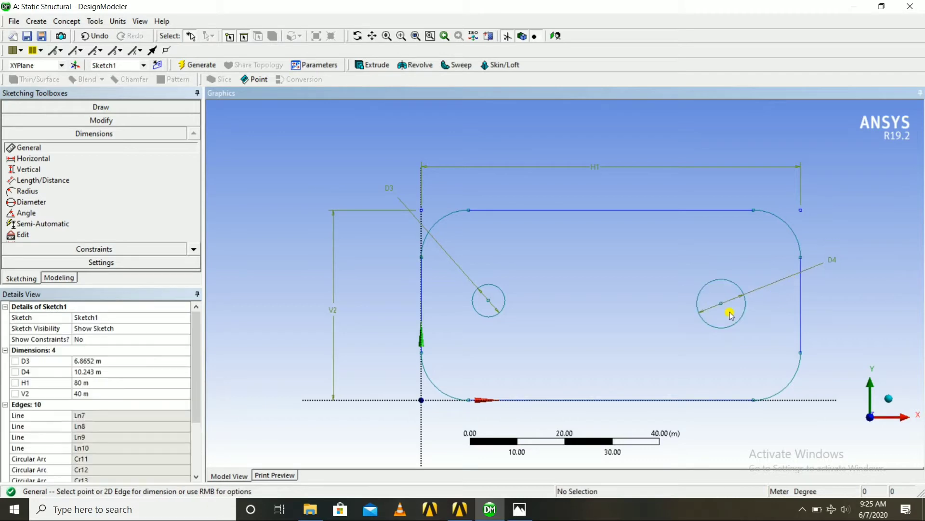
Dimension the distance between the two circle centres and the left circle centre's distance from the rectangle's left edge.
left_click(489, 300)
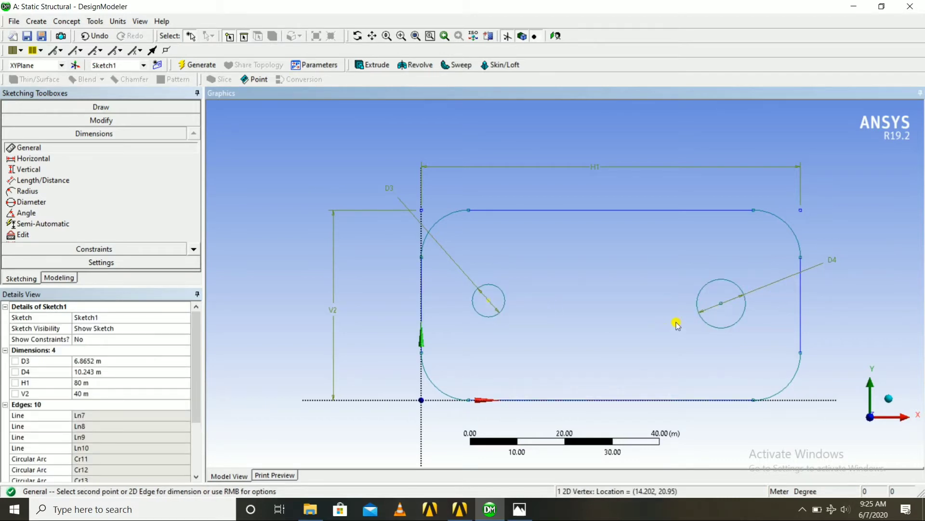
left_click(721, 305)
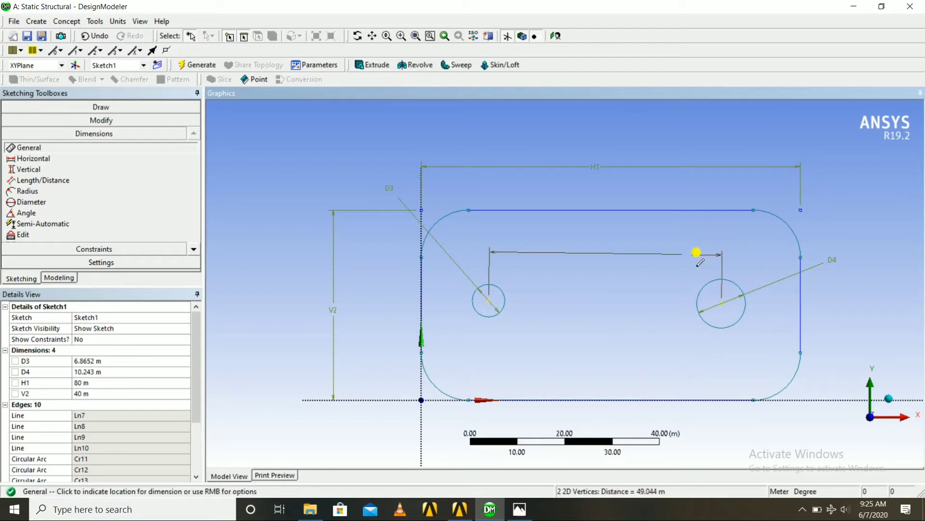
left_click(620, 187)
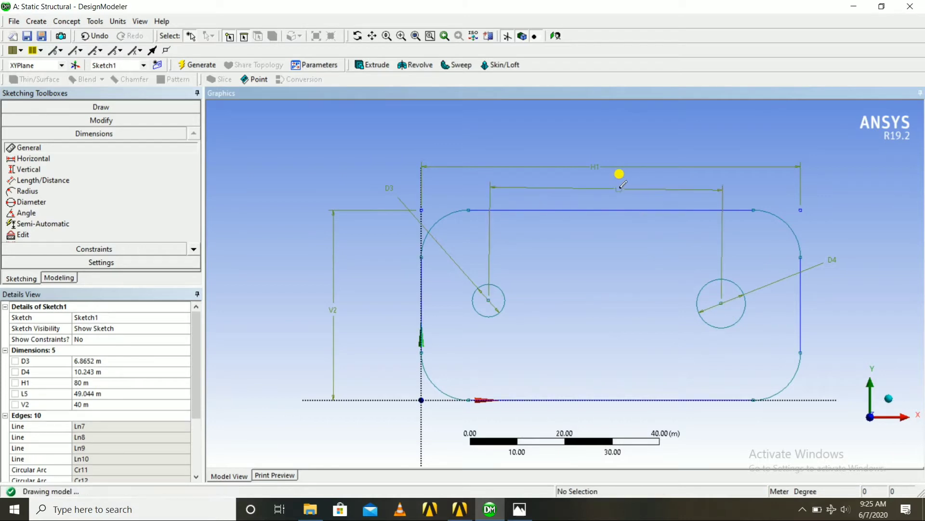
left_click(488, 300)
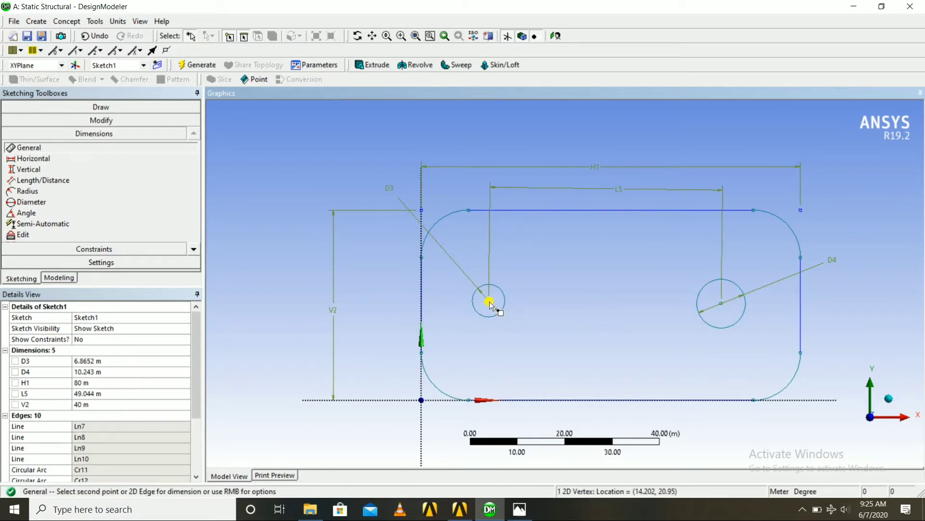
left_click(422, 303)
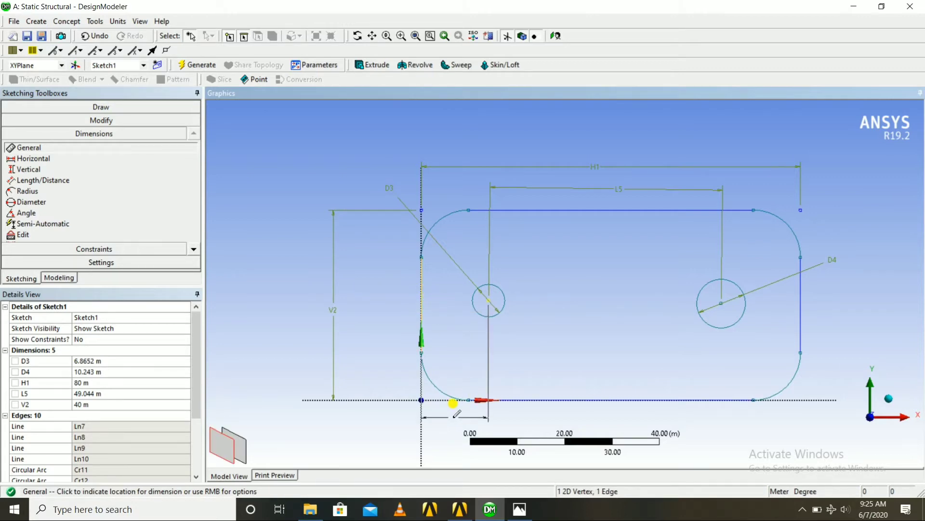
left_click(456, 413)
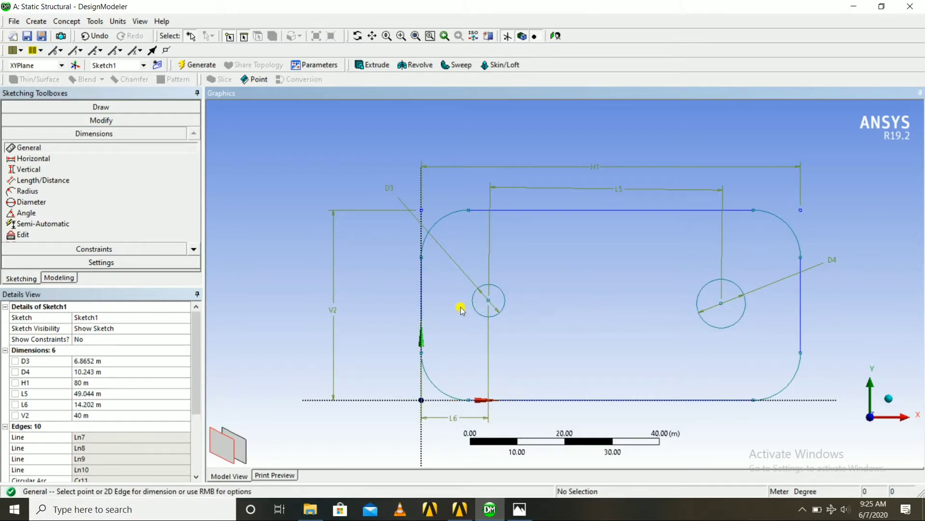
Dimension the vertical distance from the left circle's centre to the rectangle's top edge, placing it beside the left edge.
left_click(491, 300)
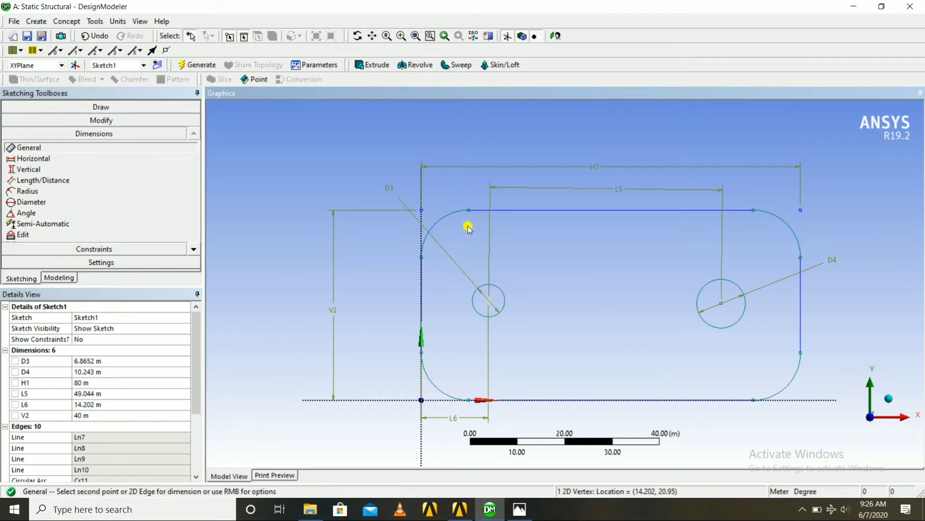
left_click(481, 212)
left_click(374, 240)
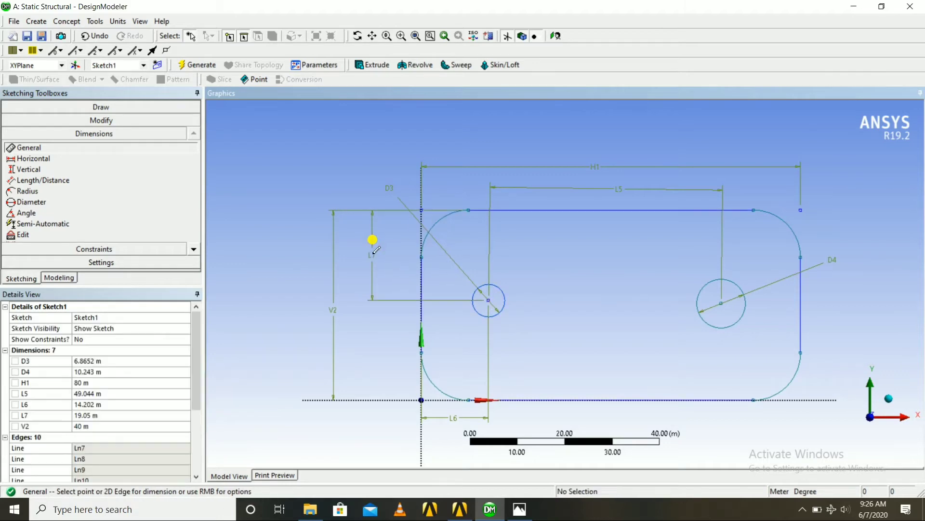
Set the diameters of both the left and right circles to 10 m.
left_click(92, 361)
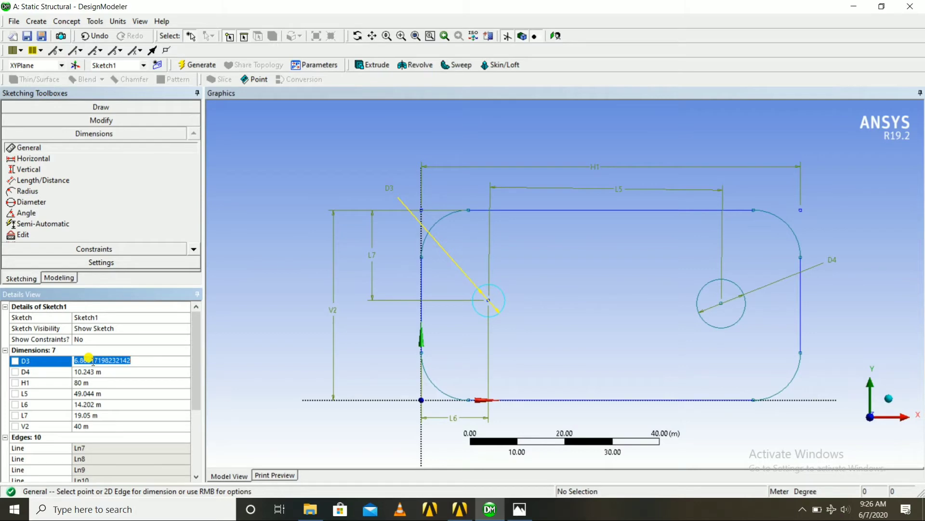
type("10")
key("Return")
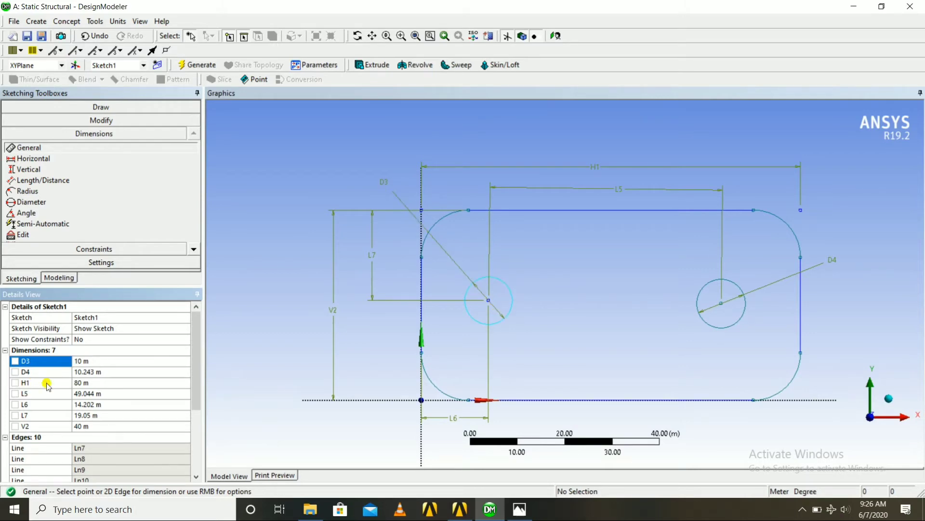
left_click(79, 370)
type("10")
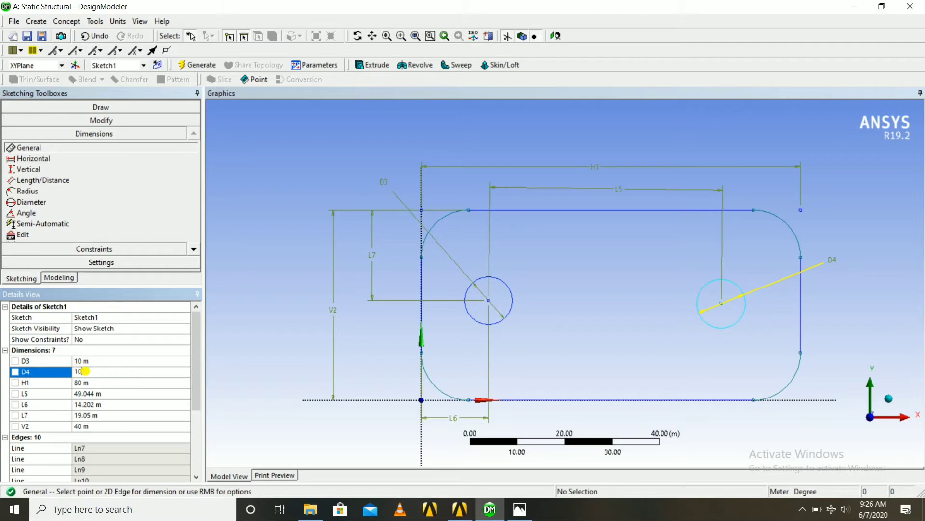
key("Return")
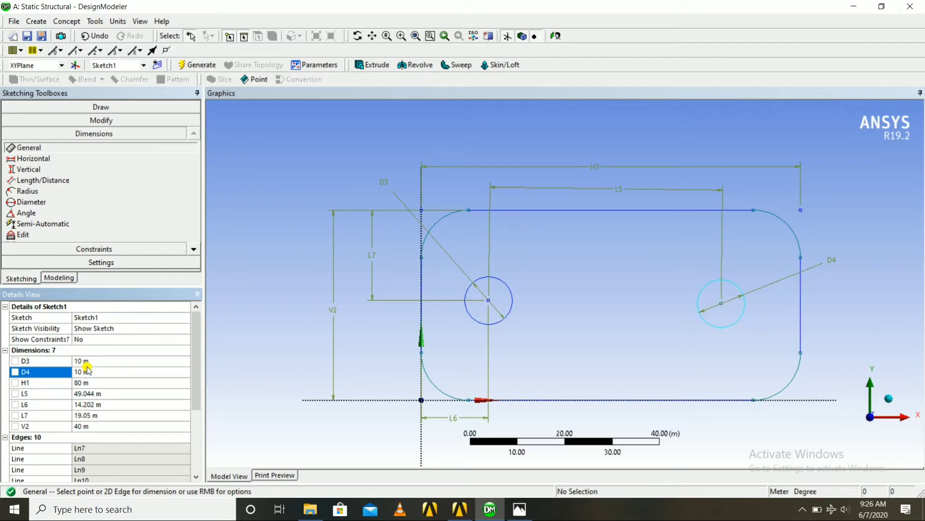
Set the distance between the circle centres to 60 m and the left centre's distance from the rectangle's left edge to 10 m.
left_click(87, 393)
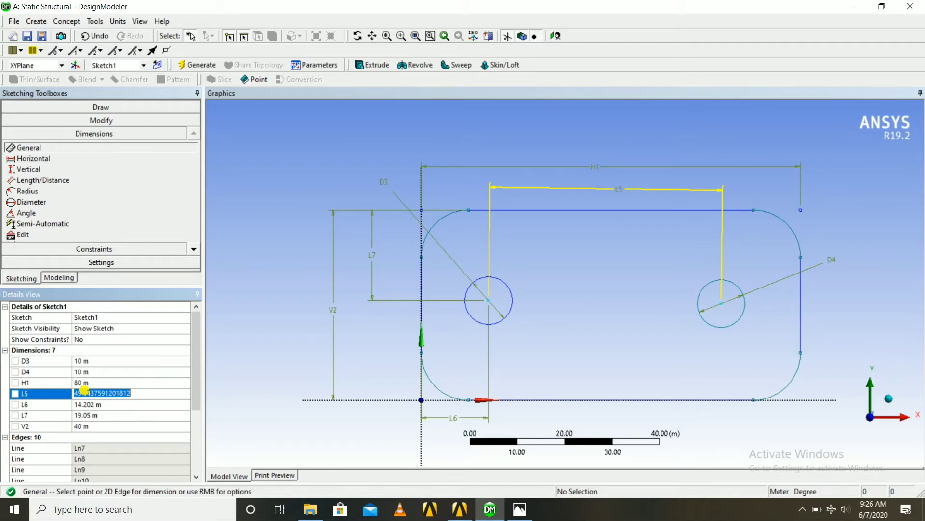
type("60")
key("Return")
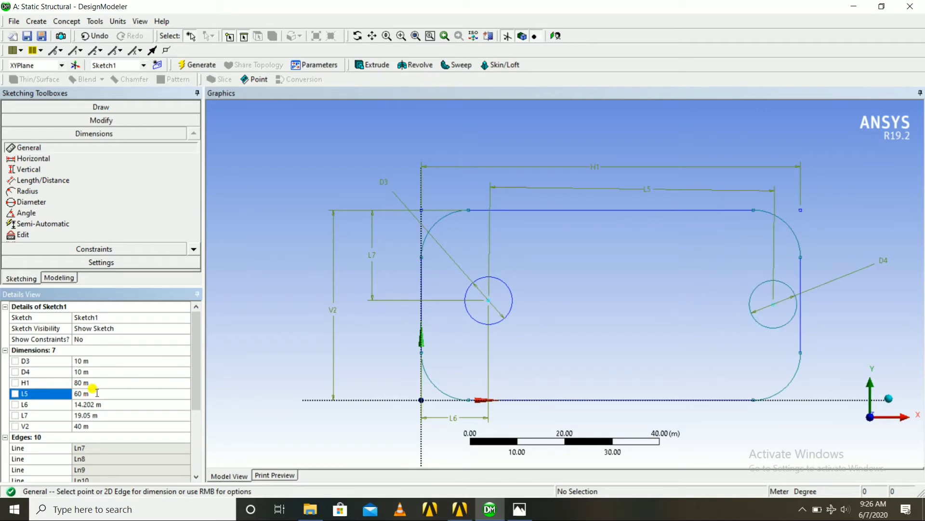
left_click_drag(194, 384, 198, 403)
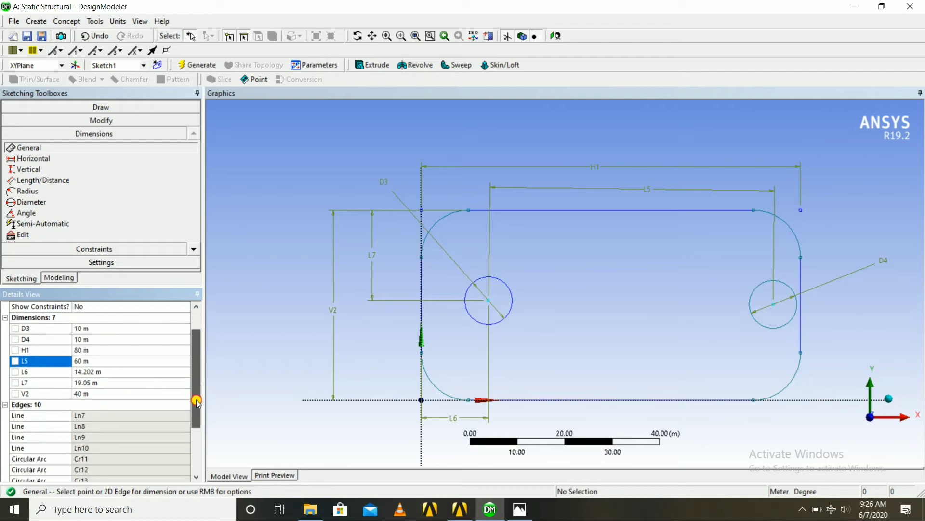
left_click(84, 370)
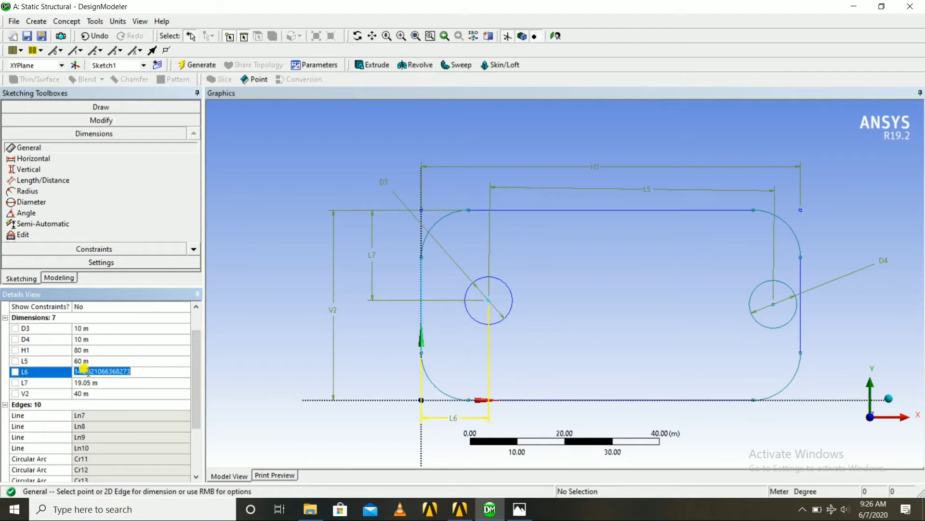
type("10")
key("Return")
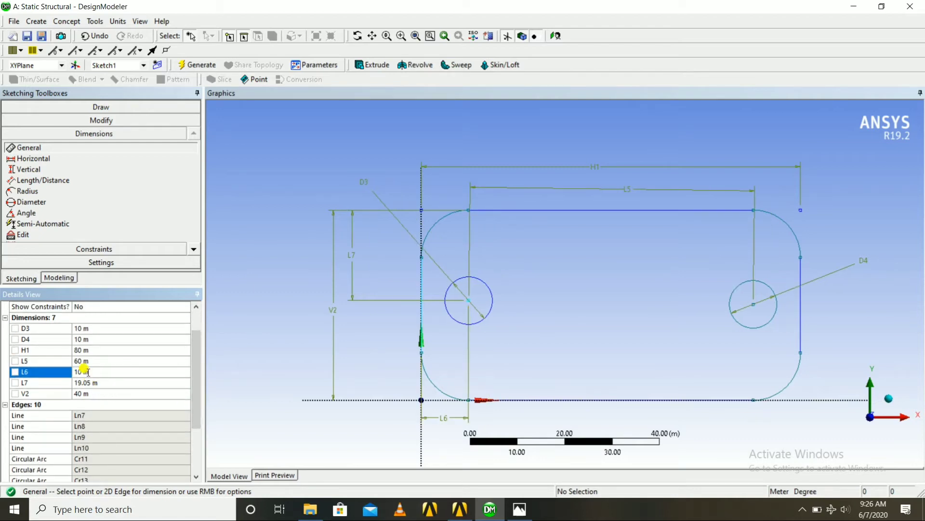
Set the left circle centre's distance from the rectangle's top edge to 20 m.
left_click(84, 382)
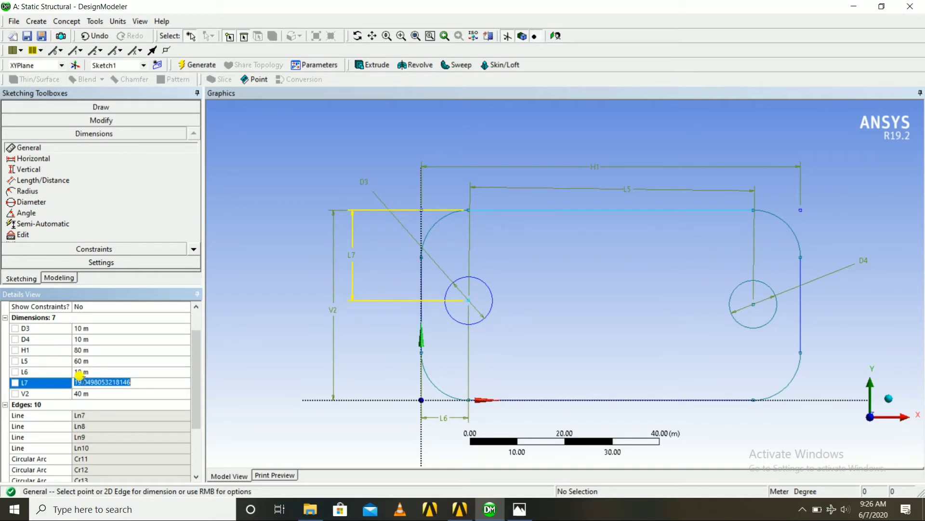
type("20")
key("Return")
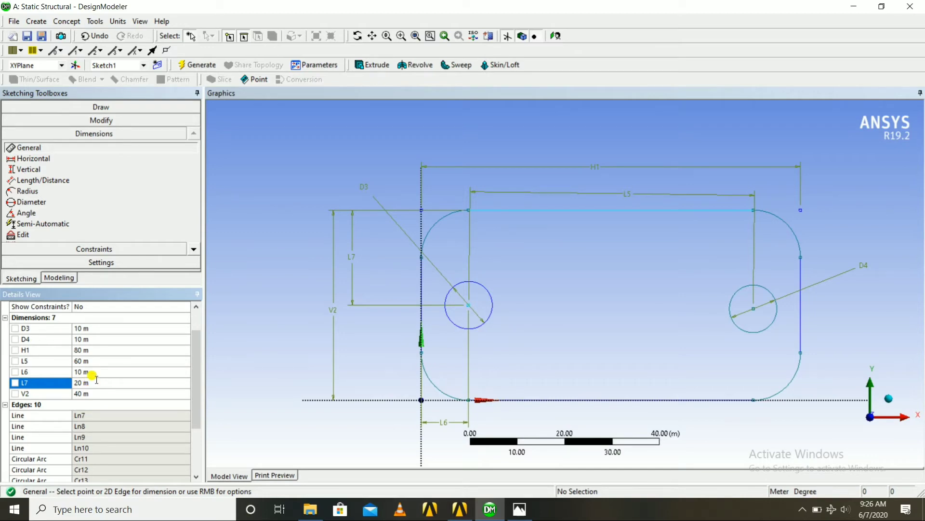
scroll(96, 380, "down", 3)
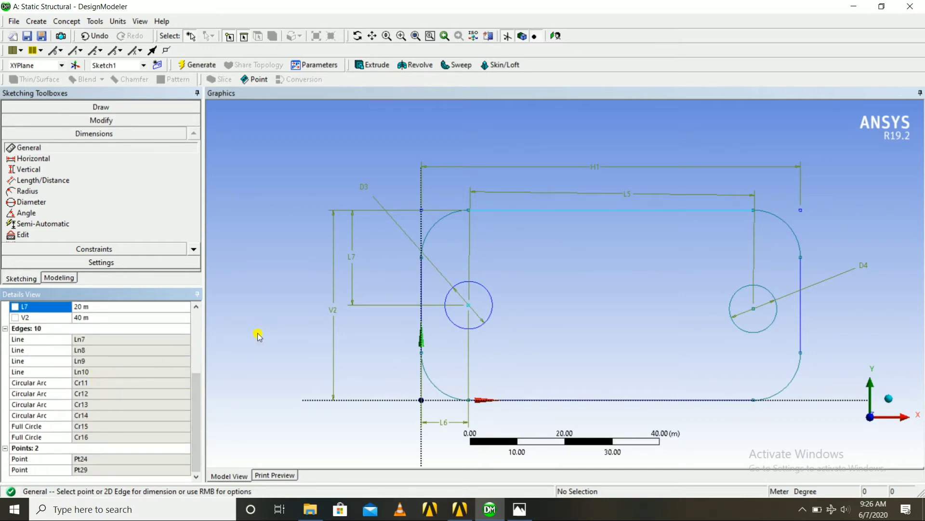
Start an extrusion of Sketch1 with a fixed depth of 10 m.
mouse_move(258, 334)
middle_mouse_down()
mouse_move(230, 330)
mouse_move(254, 328)
middle_mouse_up()
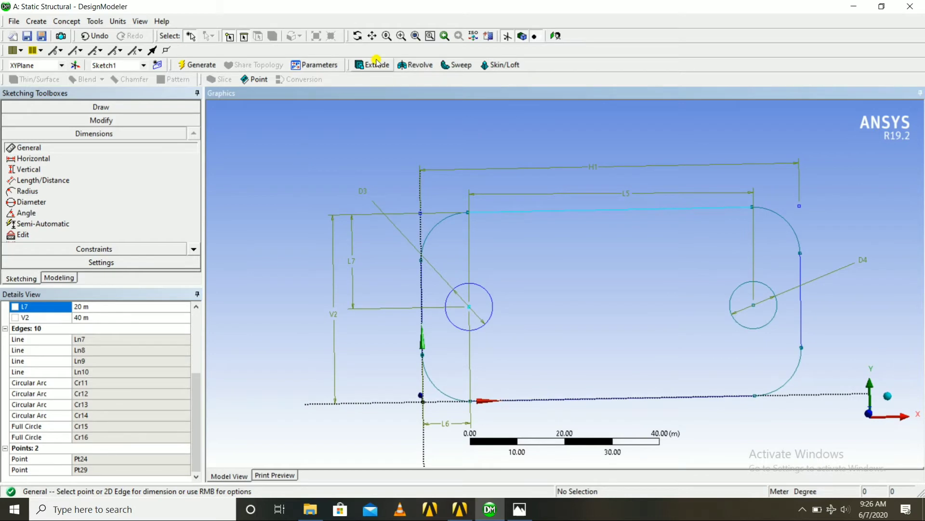
left_click(377, 64)
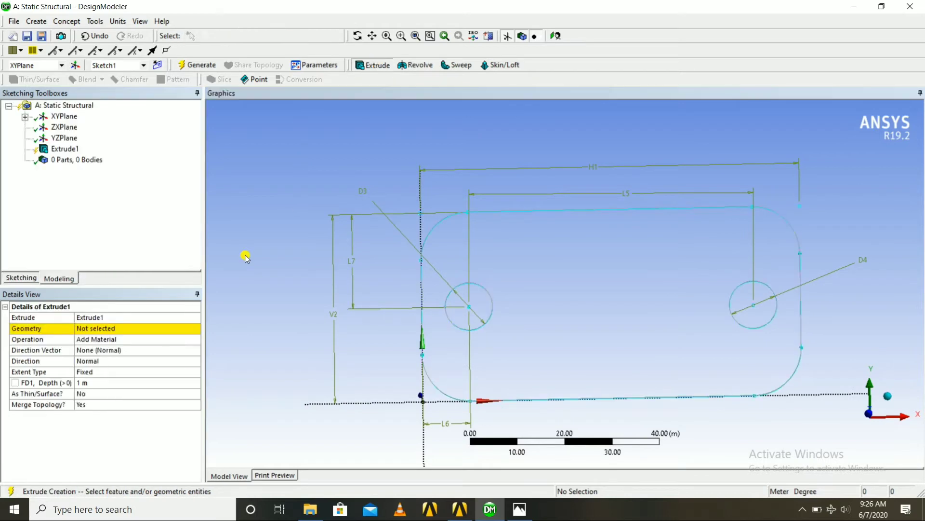
left_click(82, 383)
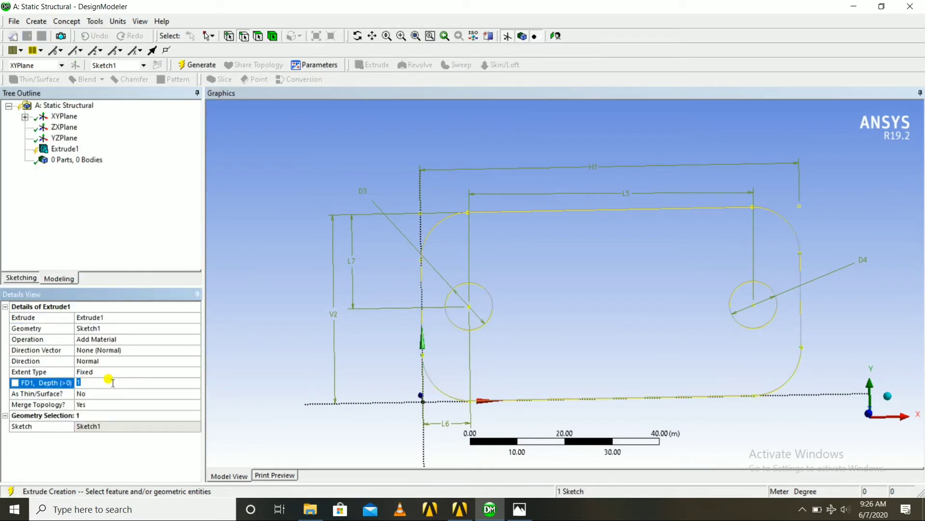
key("Return")
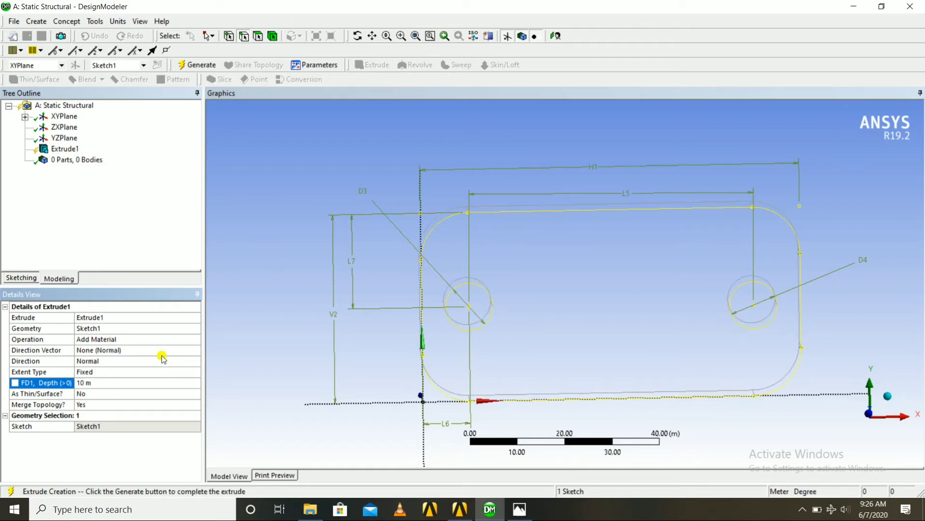
Change the extrusion direction to Reversed and generate the solid plate with its two through holes.
left_click(96, 361)
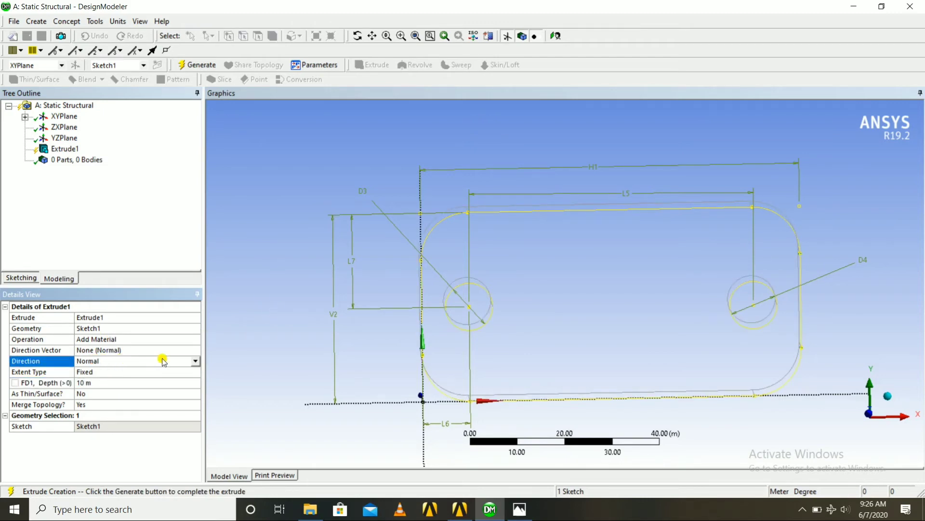
left_click(195, 360)
left_click(119, 376)
mouse_move(268, 362)
middle_mouse_down()
mouse_move(275, 357)
mouse_move(209, 367)
middle_mouse_up()
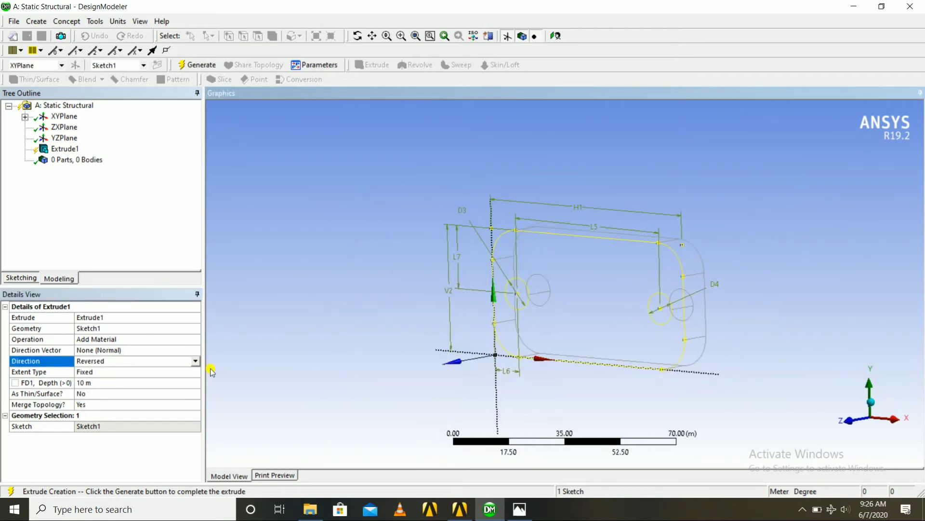
left_click(198, 65)
middle_click_drag(293, 162, 419, 212)
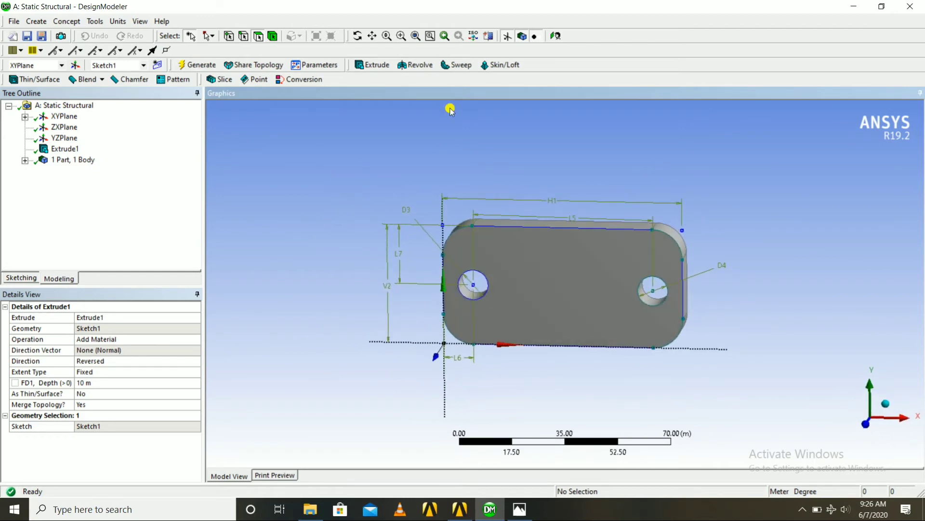
Create a second sketch on the XY plane and draw a circle about 18.3 m in diameter near the plate's centre.
left_click(558, 38)
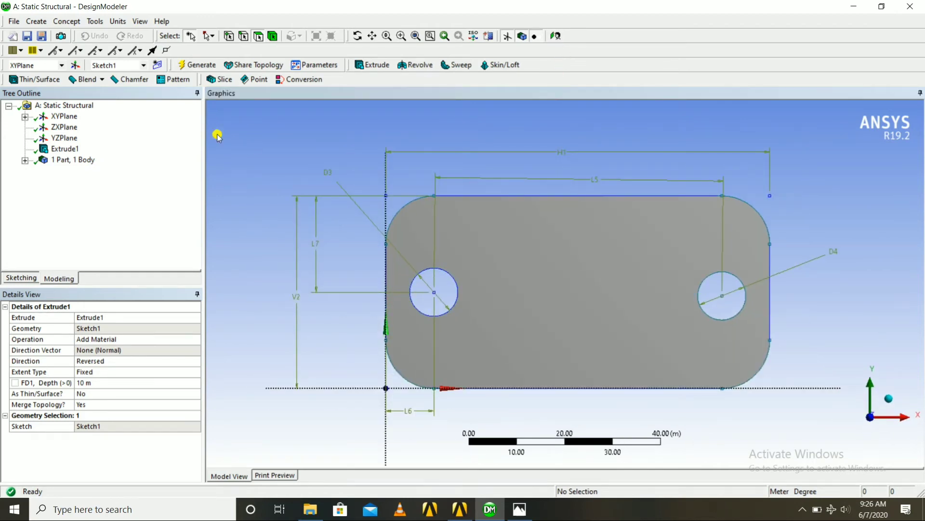
left_click(25, 117)
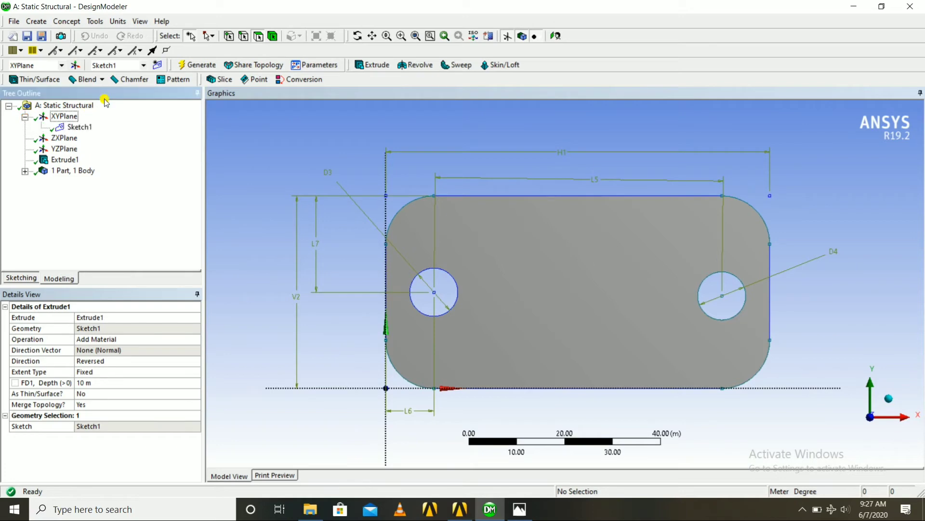
left_click(157, 65)
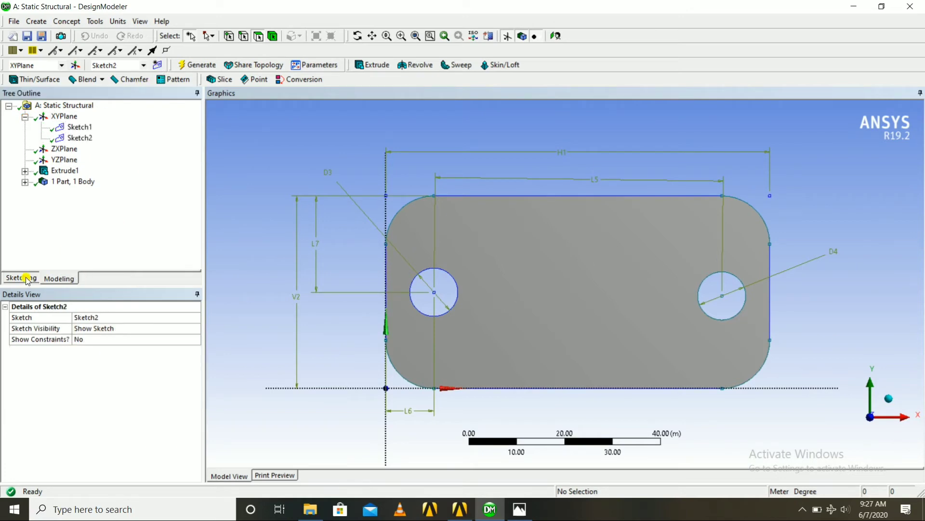
left_click(27, 279)
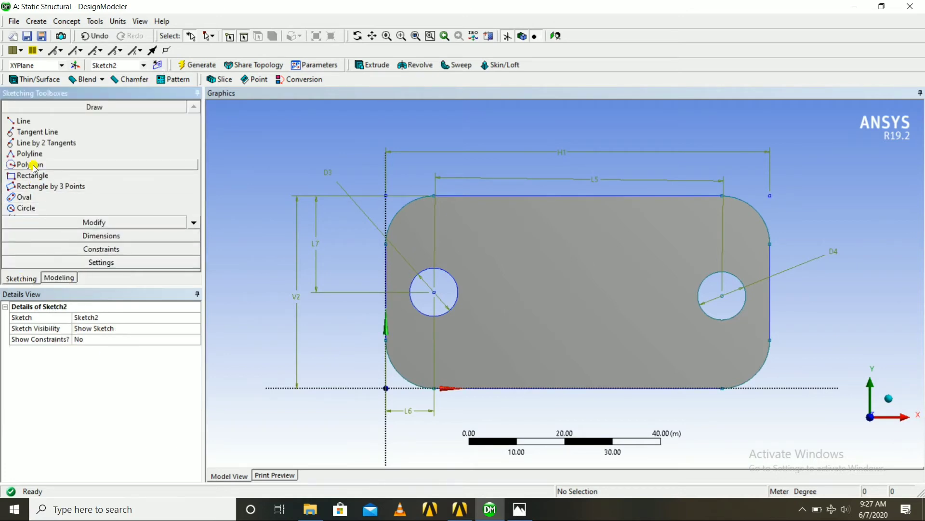
left_click(24, 207)
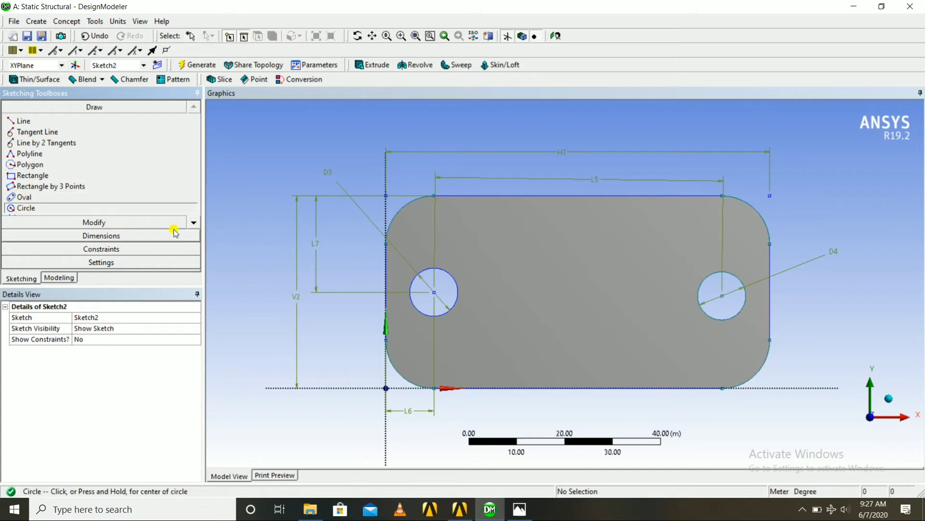
left_click(578, 285)
left_click(579, 239)
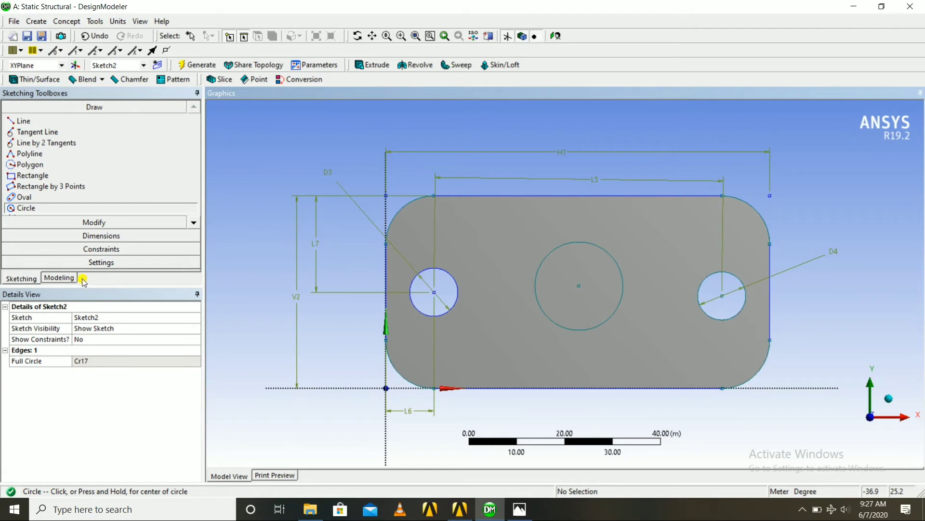
Dimension the diameter of the central circle, placing the label outside the plate's right edge.
left_click(97, 236)
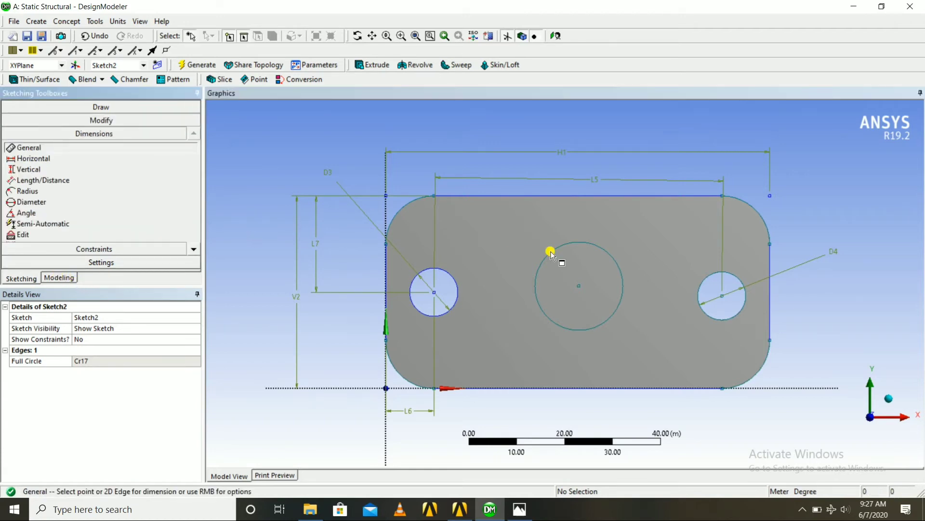
left_click(592, 247)
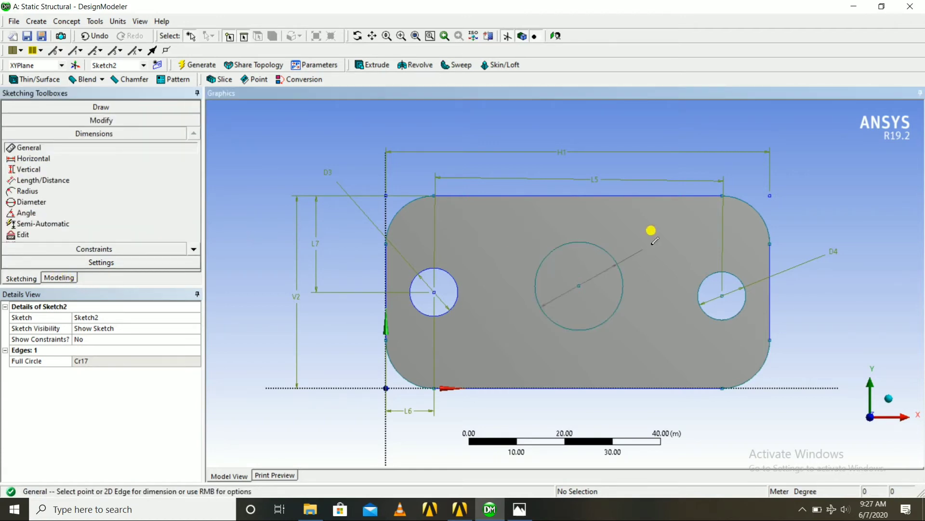
left_click(804, 202)
Dimension the central circle's centre from the plate's bottom edge and from its left edge, placing both dimensions outside the plate.
left_click(579, 286)
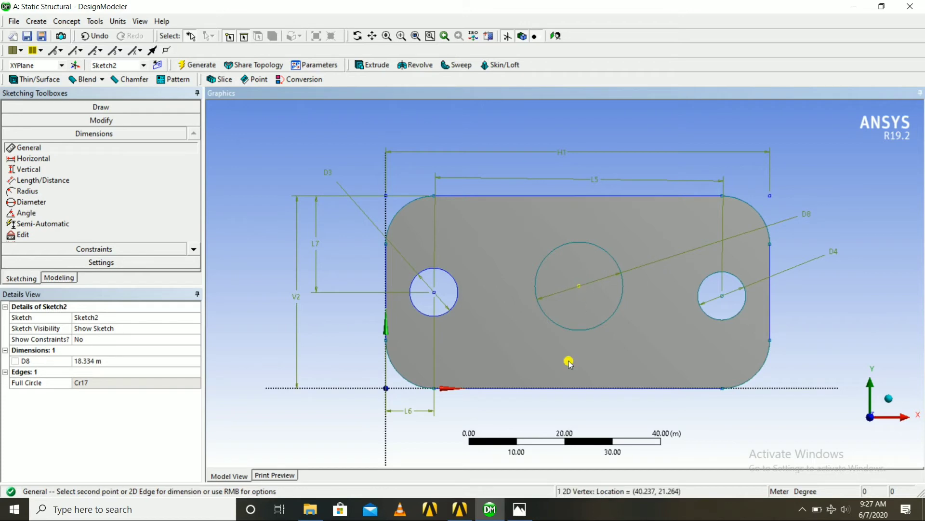
left_click(581, 386)
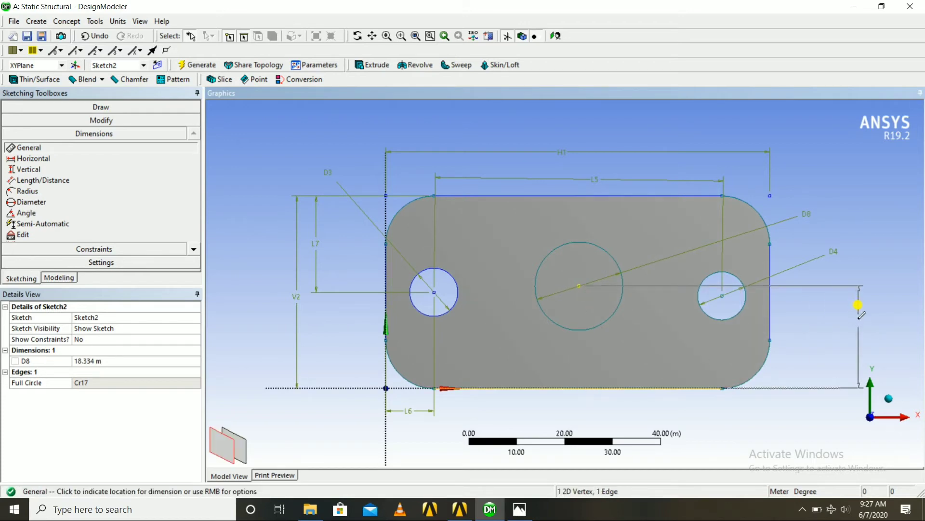
left_click(863, 332)
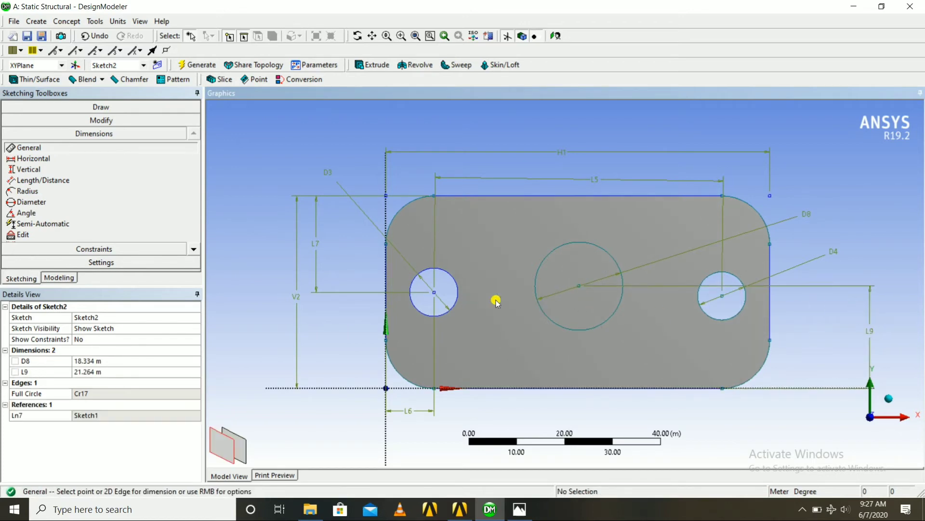
left_click(579, 286)
left_click(386, 264)
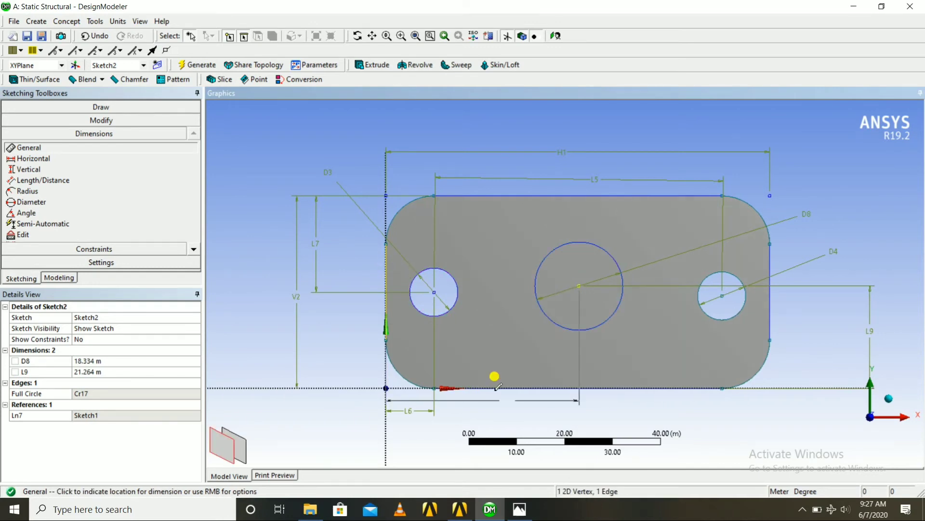
left_click(505, 421)
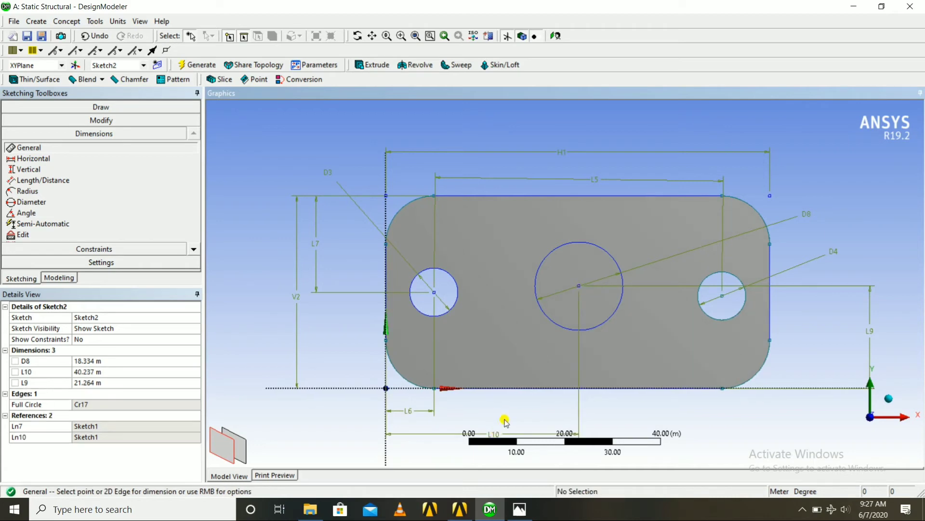
scroll(505, 420, "down", 2)
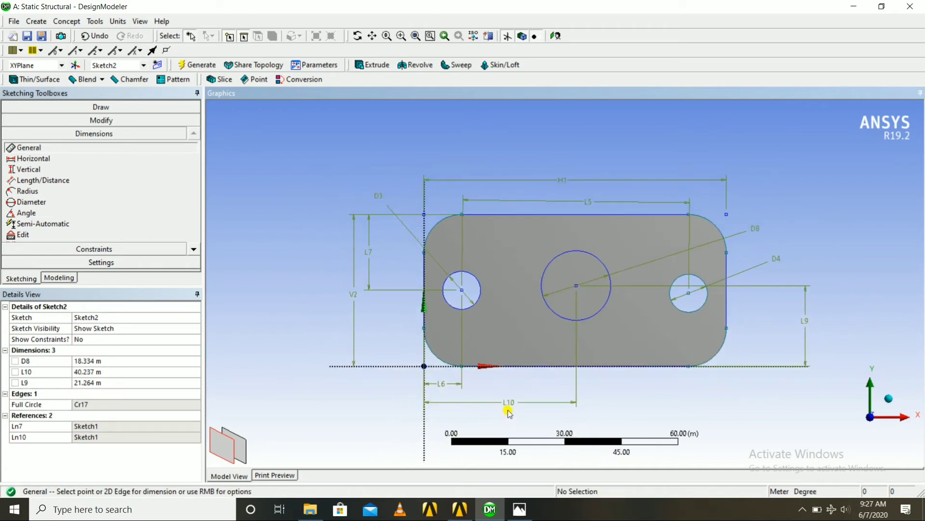
Set the diameter of the plate's central circle to 30 m.
left_click(83, 359)
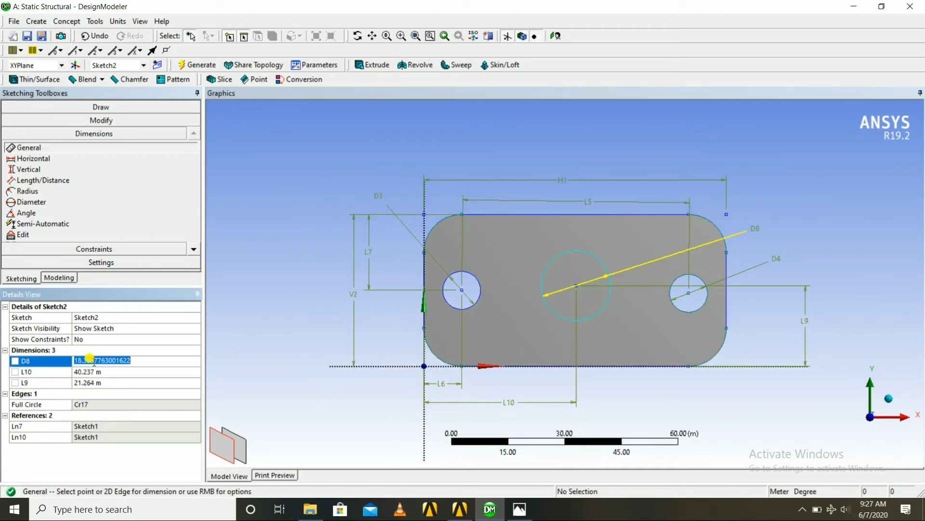
type("30")
key("Return")
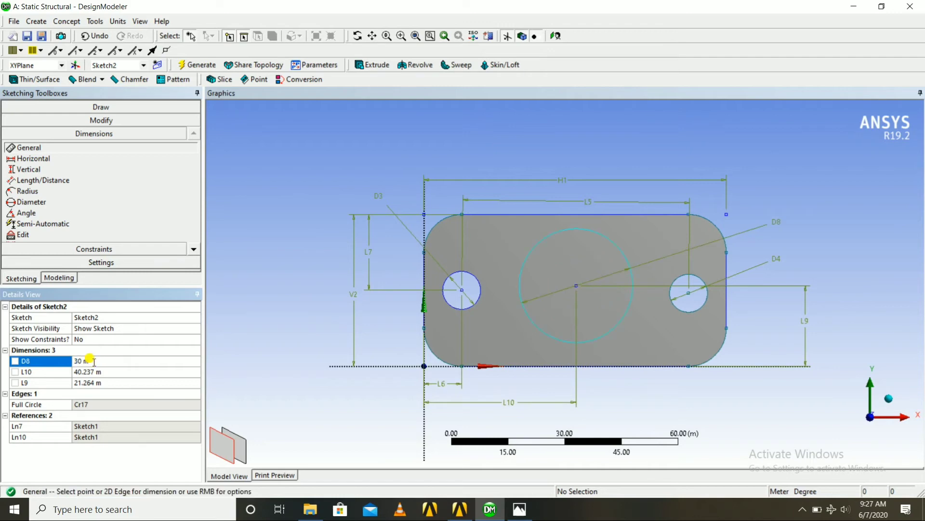
Position the central circle's centre 40 m from the plate's left edge and 20 m from its bottom edge.
left_click(102, 371)
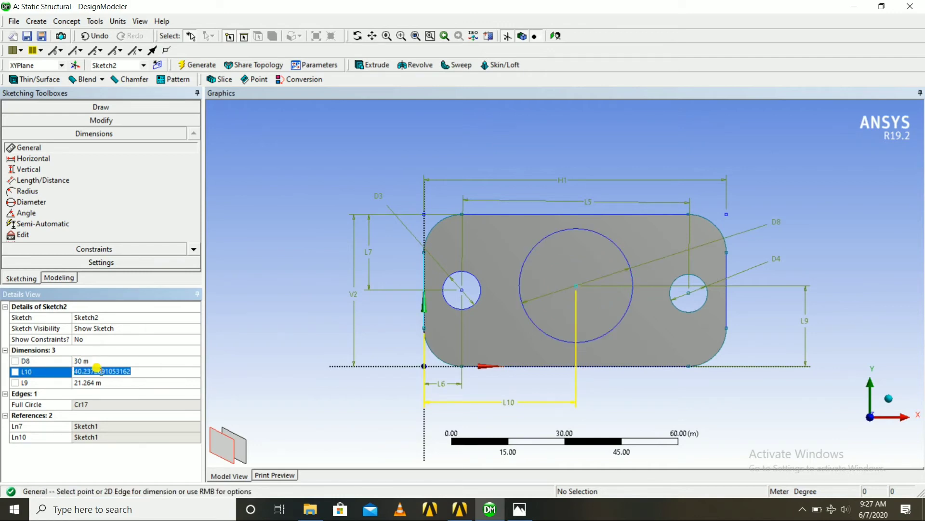
type("4")
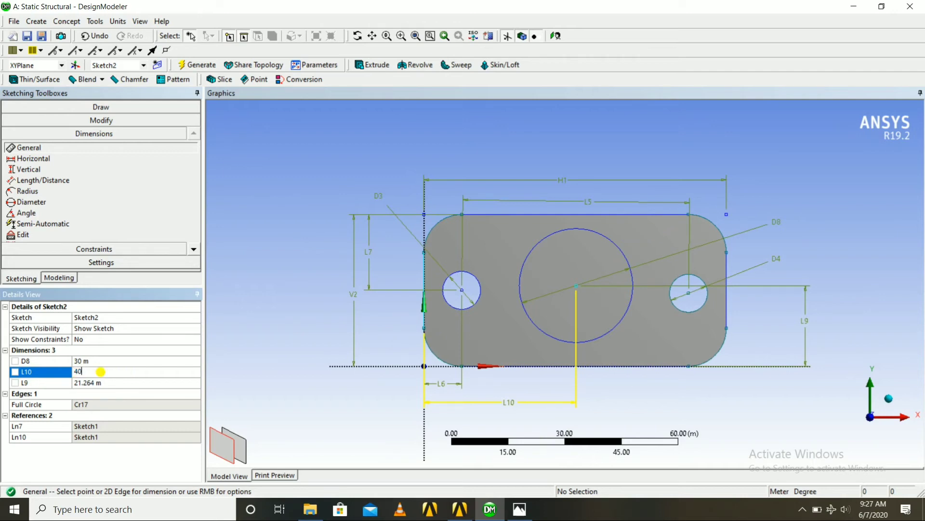
type("0")
key("Return")
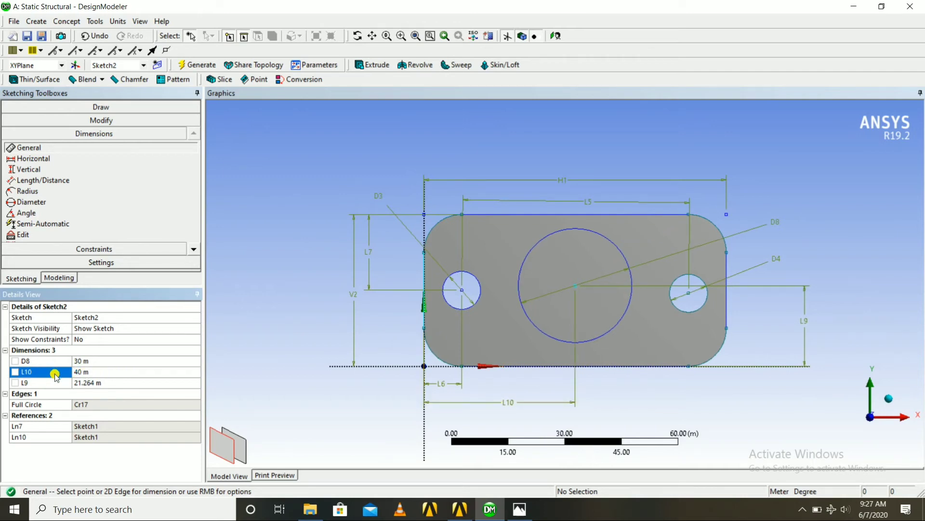
left_click(80, 380)
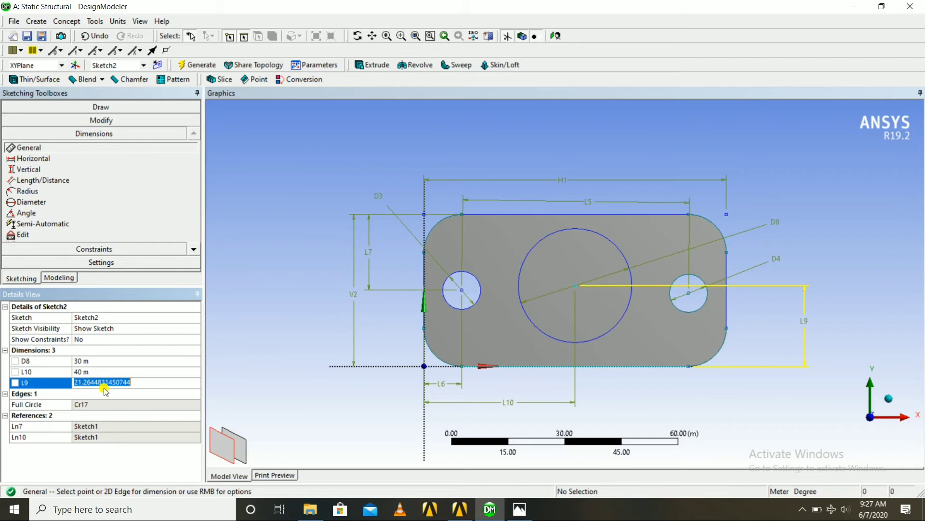
type("20")
key("Return")
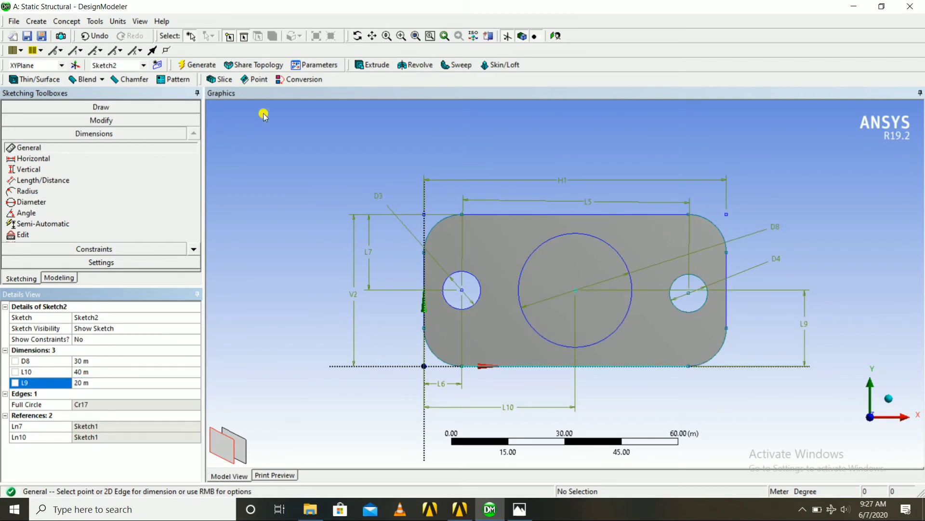
Extrude the 30 m circle sketch by 10 m in the Normal direction with Add Material and generate the central boss.
left_click(378, 67)
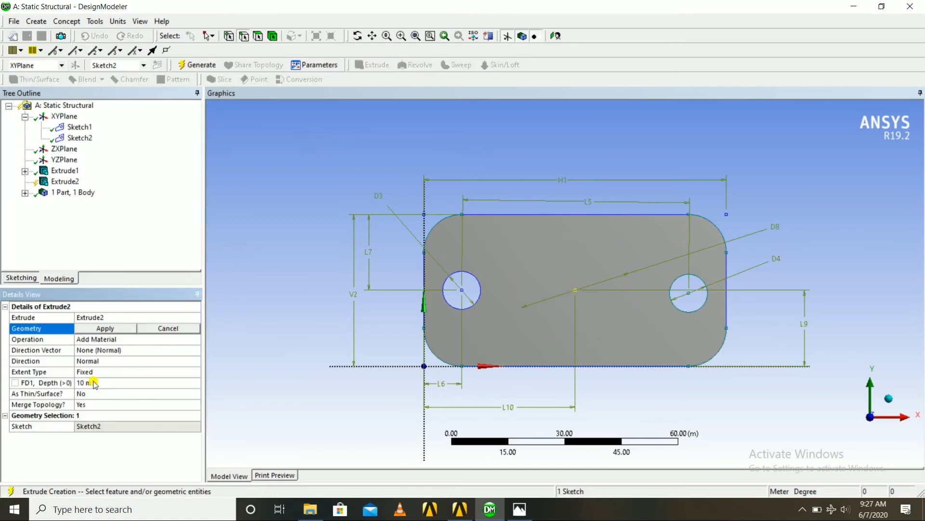
middle_click_drag(251, 343, 198, 313)
left_click(115, 330)
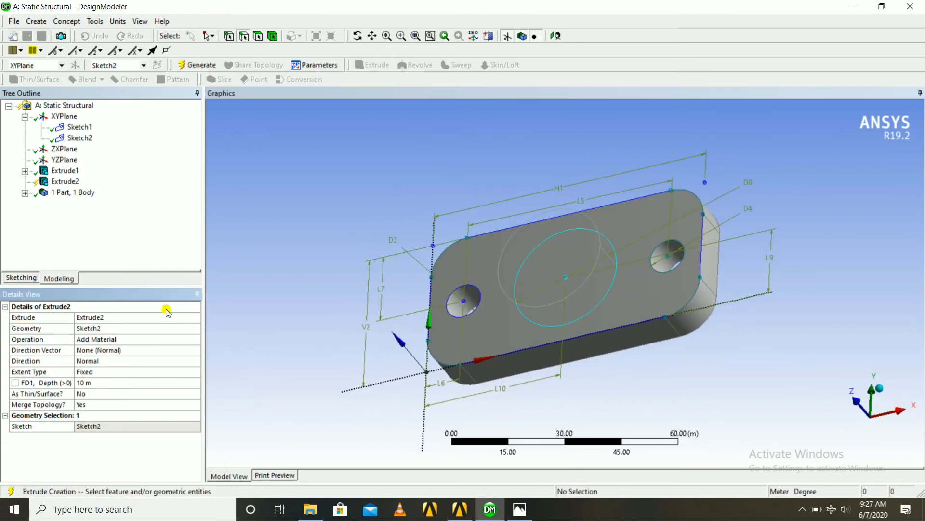
left_click(196, 65)
middle_click_drag(283, 159, 333, 178)
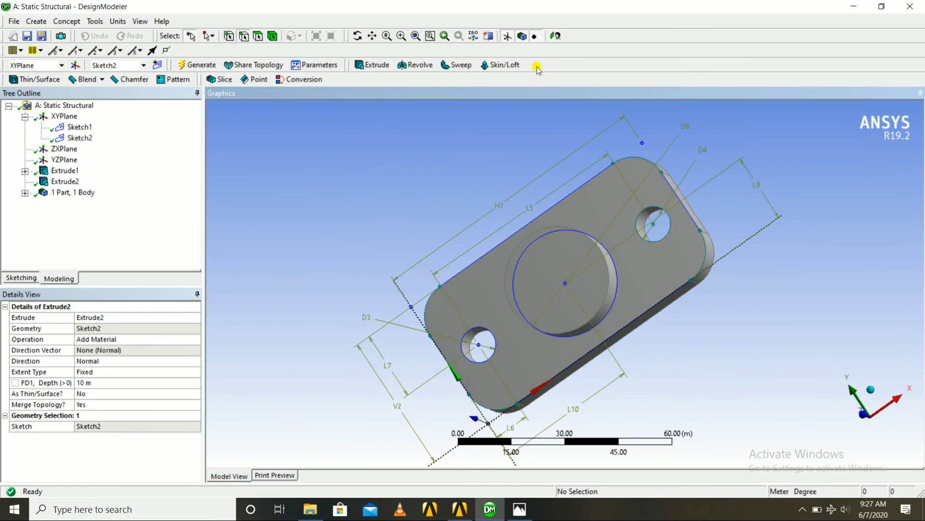
Create a third sketch on the XY plane and draw a circle about 16.7 m in diameter, concentric with the 30 m circle.
left_click(552, 36)
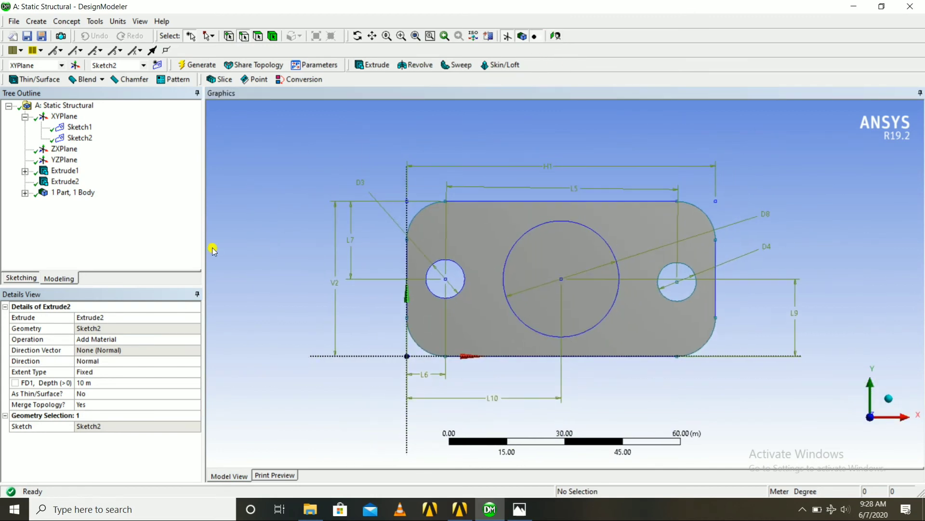
left_click(156, 65)
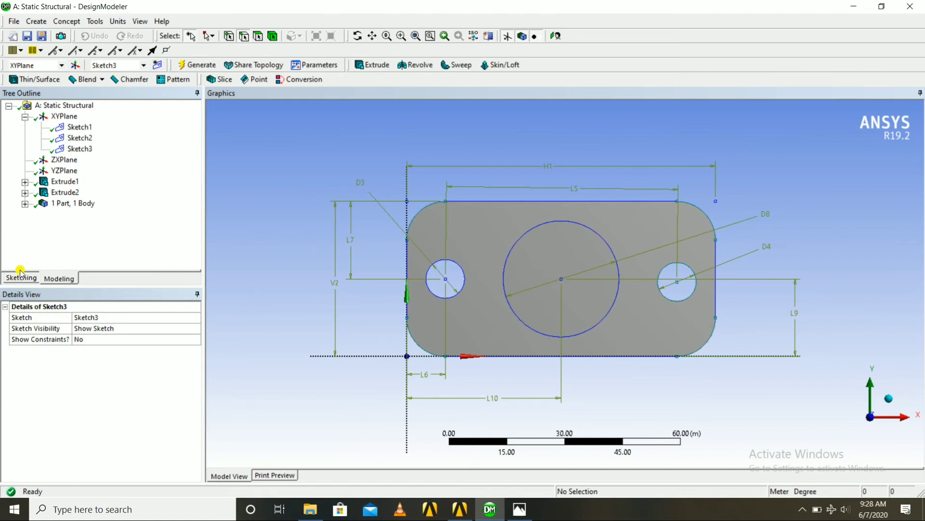
left_click(20, 274)
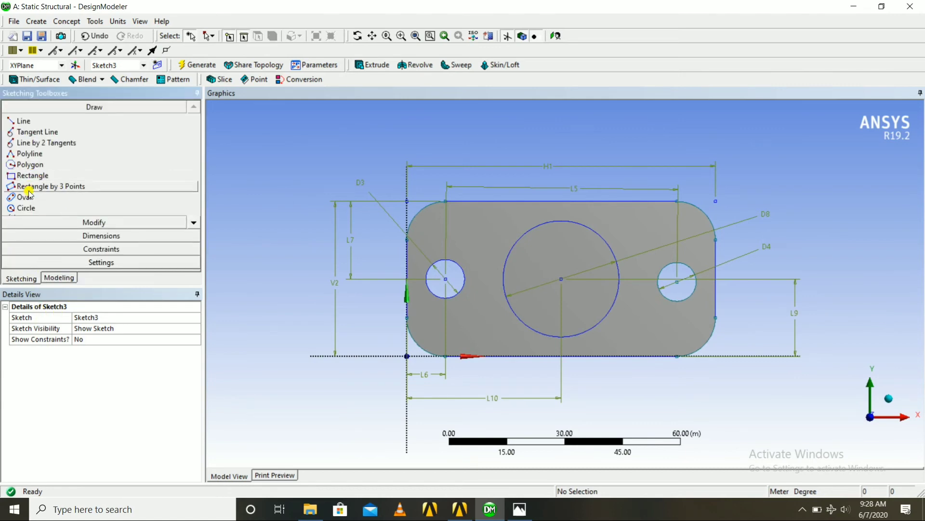
left_click(26, 208)
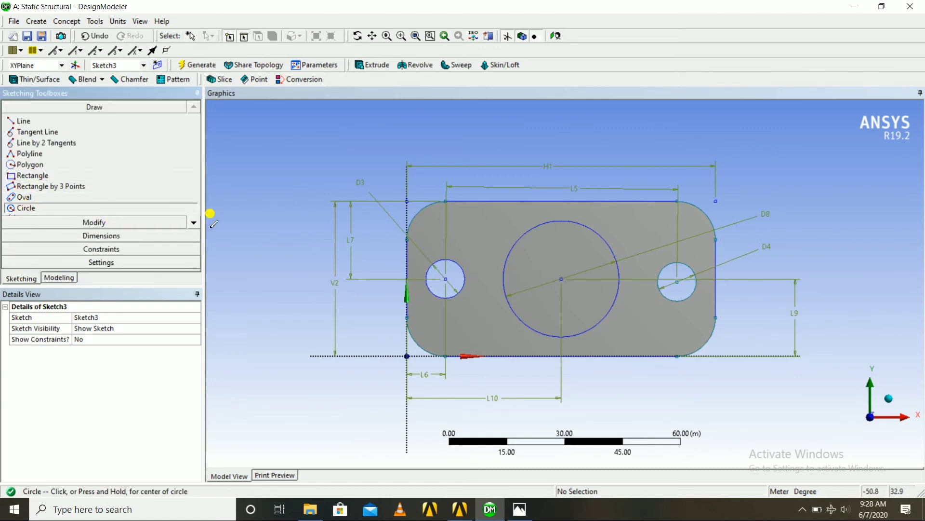
left_click(561, 278)
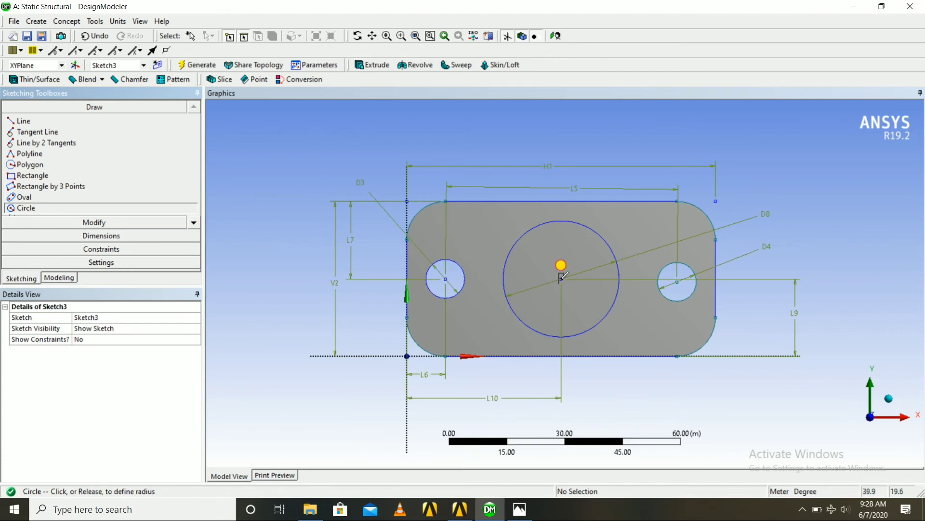
left_click(559, 247)
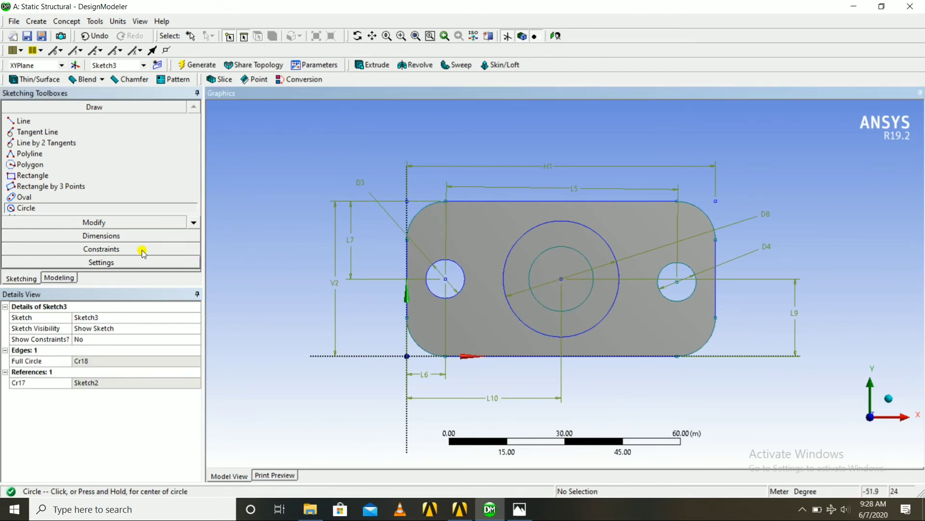
Dimension the inner circle's diameter, placing the label outside the plate's right edge, and set it to 15 m.
left_click(106, 235)
left_click(585, 256)
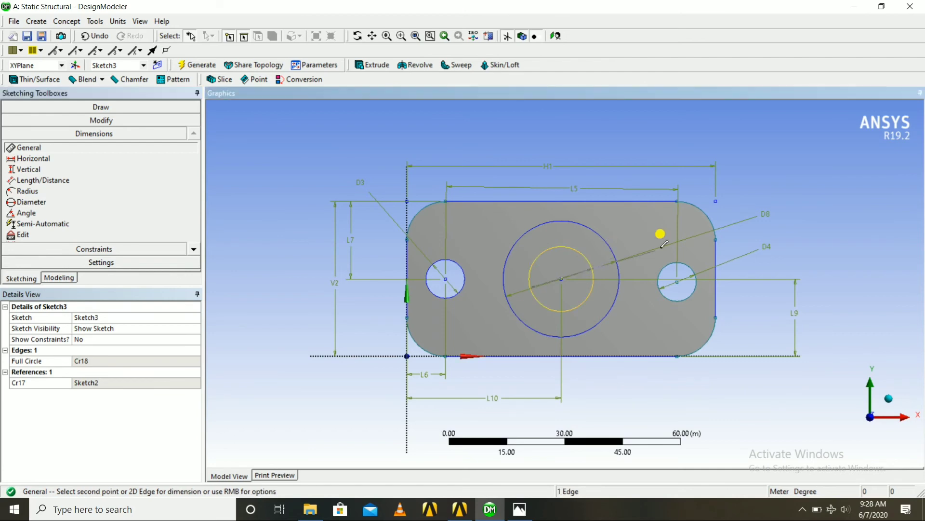
left_click(769, 189)
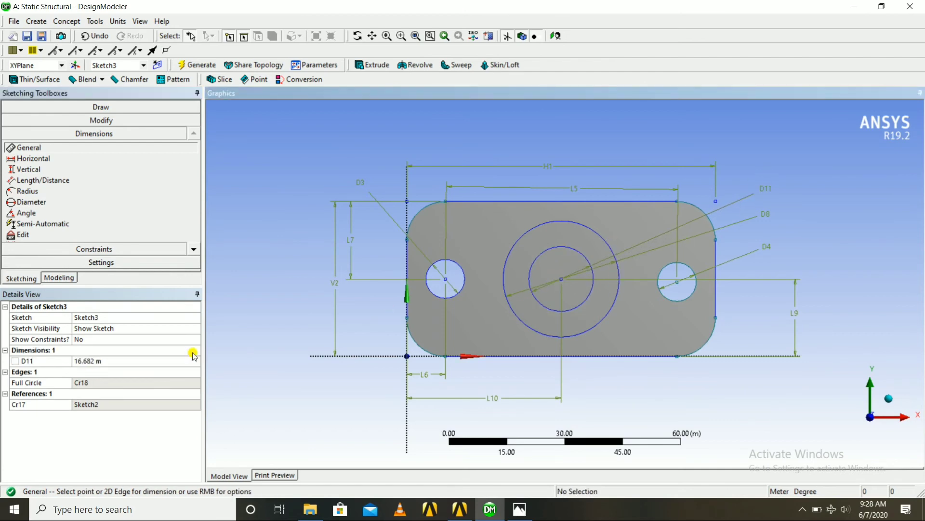
left_click(91, 361)
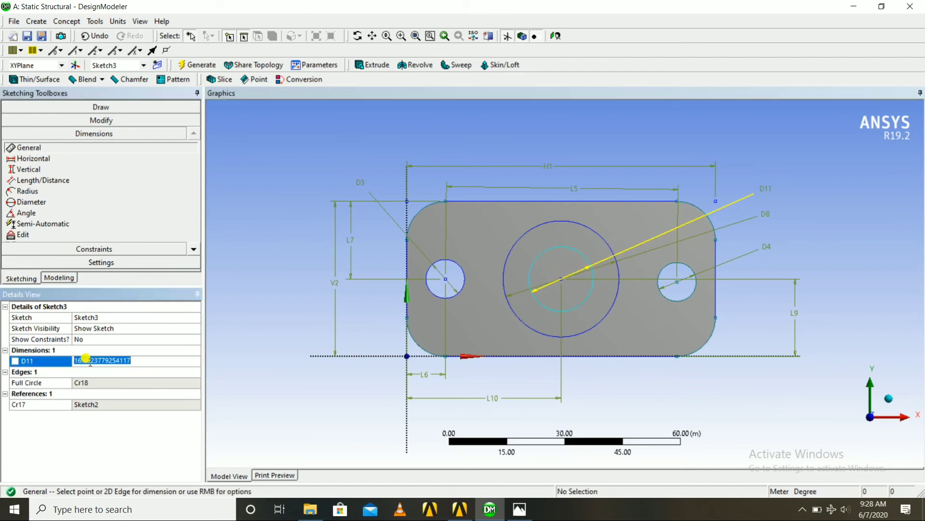
type("15")
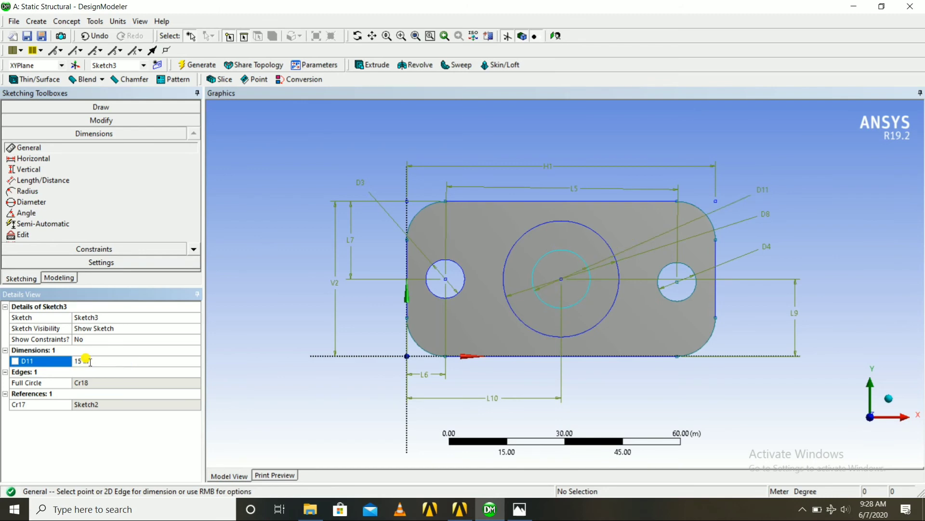
Extrude the 15 m circle sketch with the operation set to Cut Material.
left_click(372, 65)
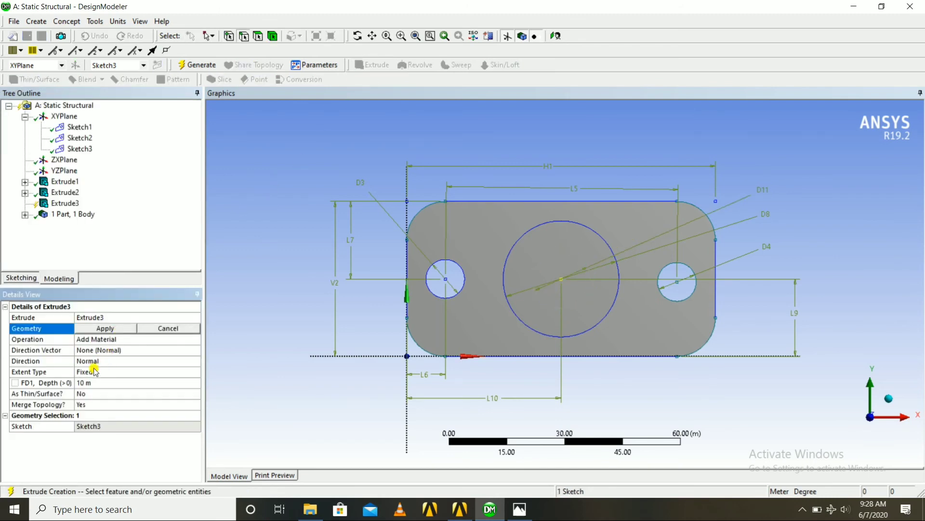
left_click(105, 328)
left_click(177, 340)
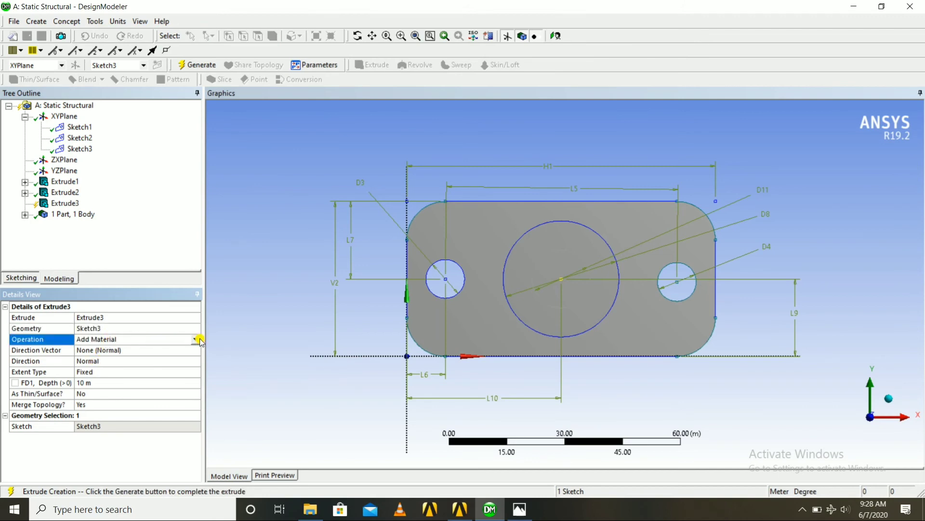
left_click(197, 339)
left_click(97, 368)
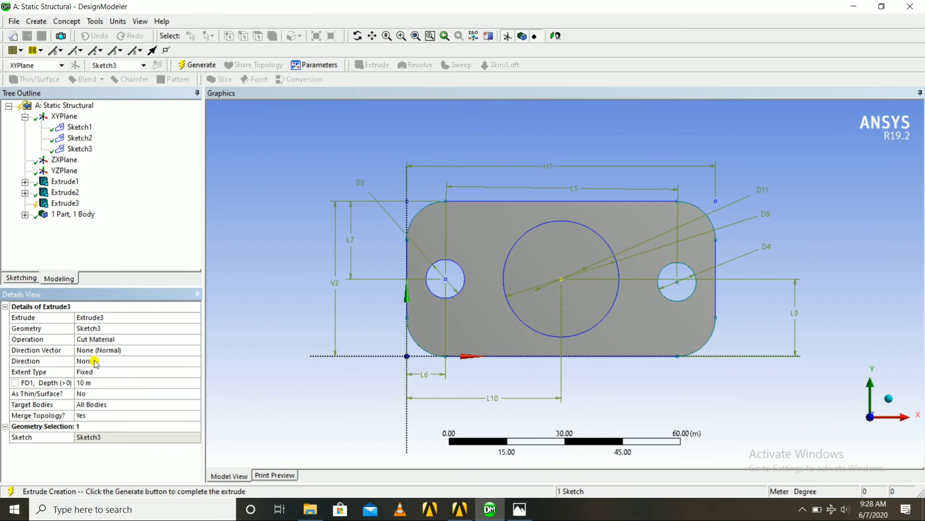
Set the cut's direction to Both - Symmetric with a 10 m depth and generate the hole through the boss and plate.
left_click(95, 361)
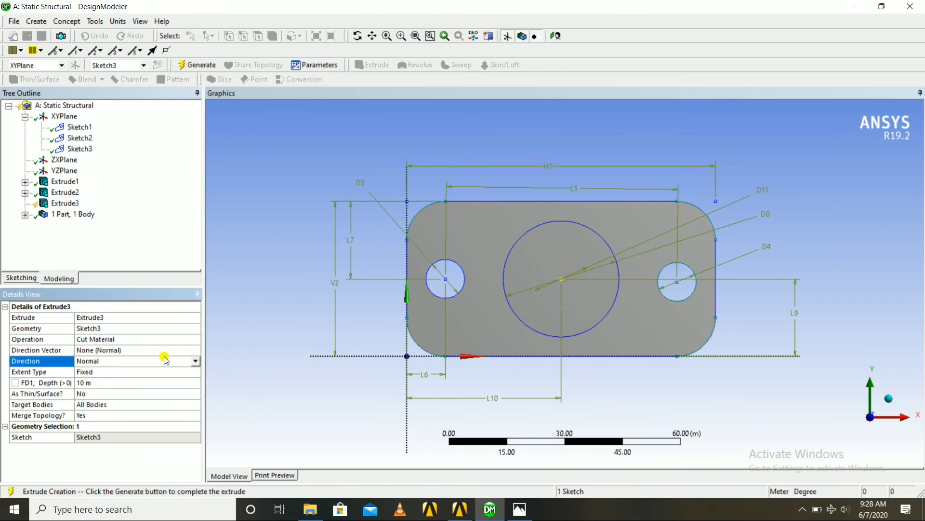
left_click(194, 361)
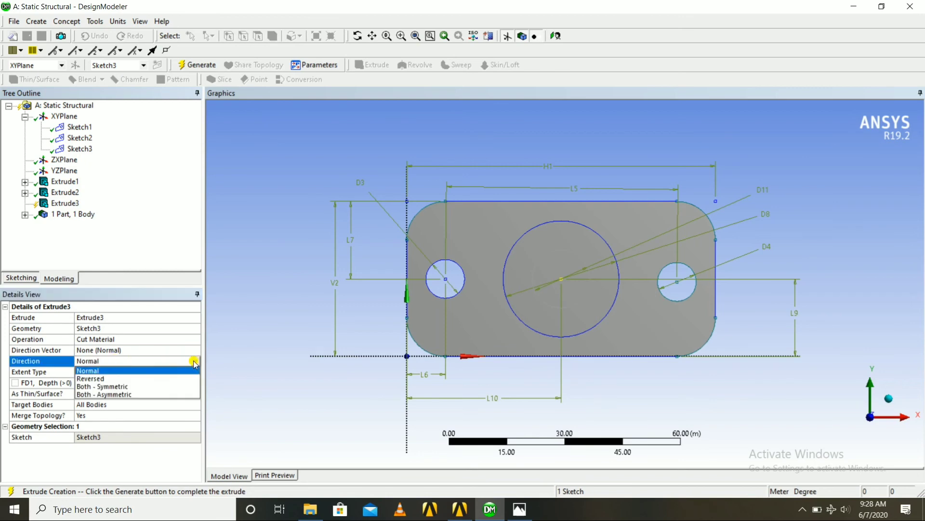
left_click(105, 386)
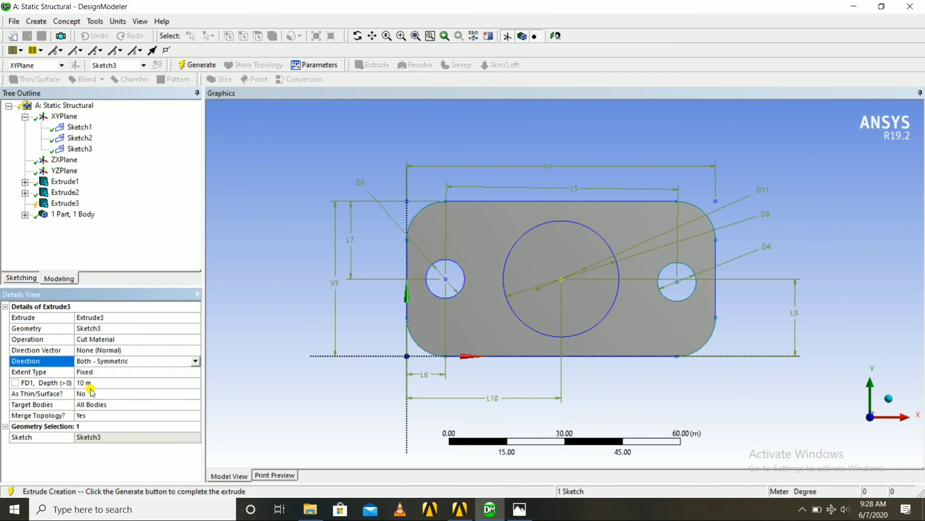
scroll(264, 364, "down", 1)
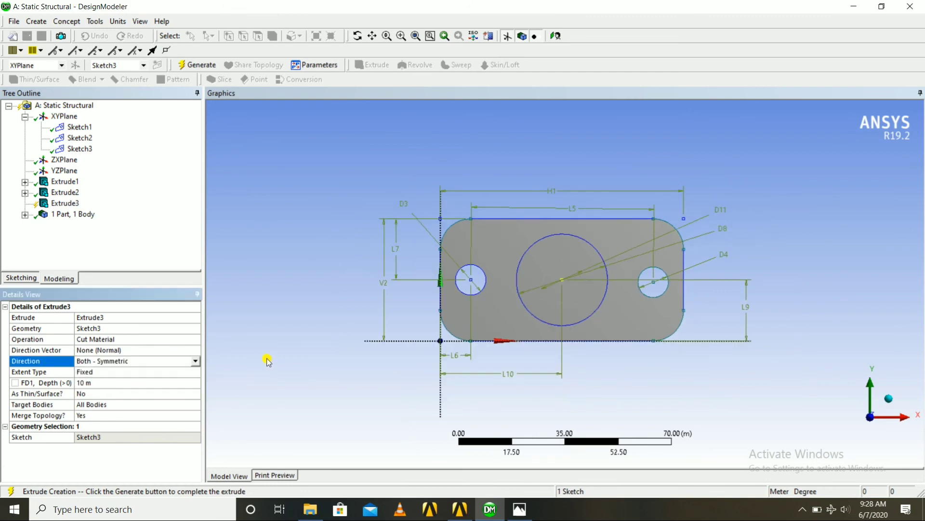
middle_click_drag(268, 361, 203, 361)
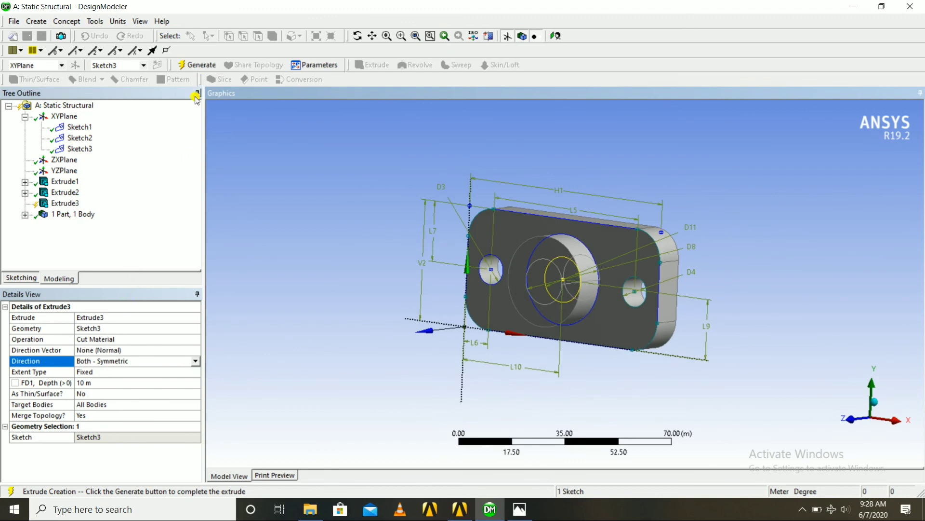
left_click(195, 65)
middle_click_drag(320, 217, 429, 263)
scroll(409, 256, "up", 5)
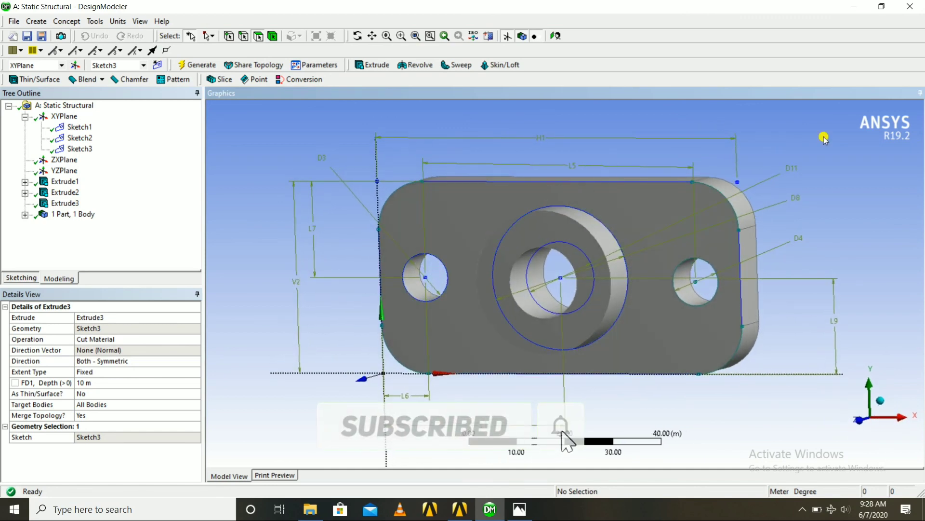